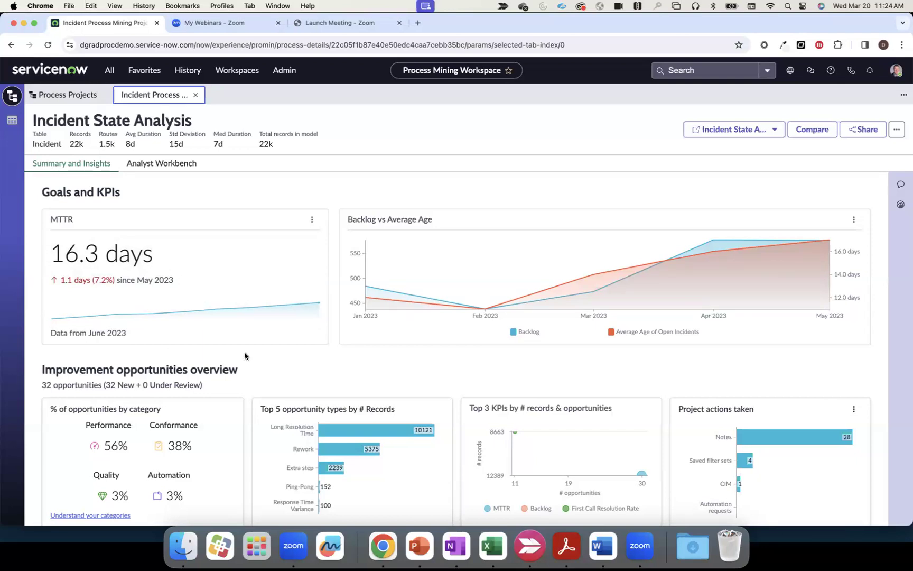
# Review the Incident State Analysis summary, covering KPIs, the opportunities overview and the new improvement opportunities with their total inefficiency
pyautogui.scroll(-2, 244, 355)
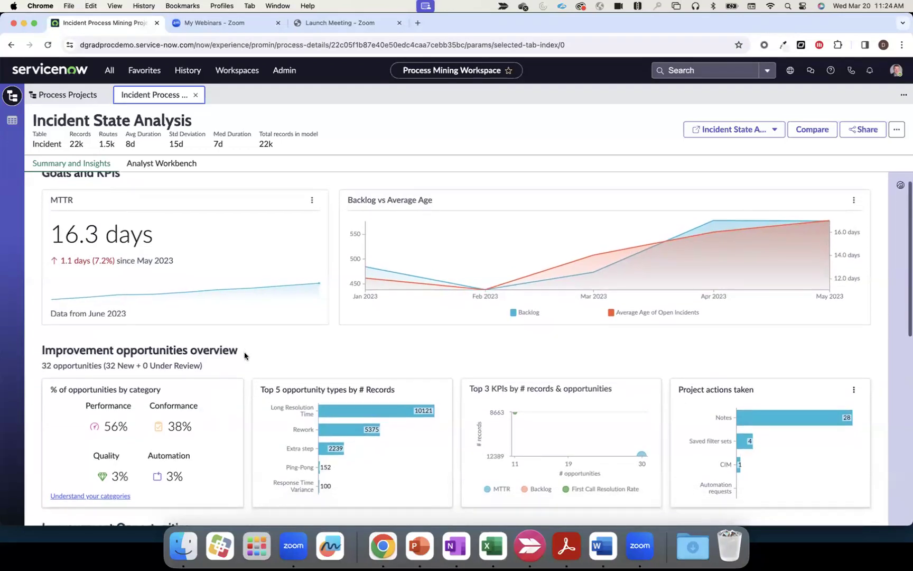
pyautogui.scroll(-3, 244, 356)
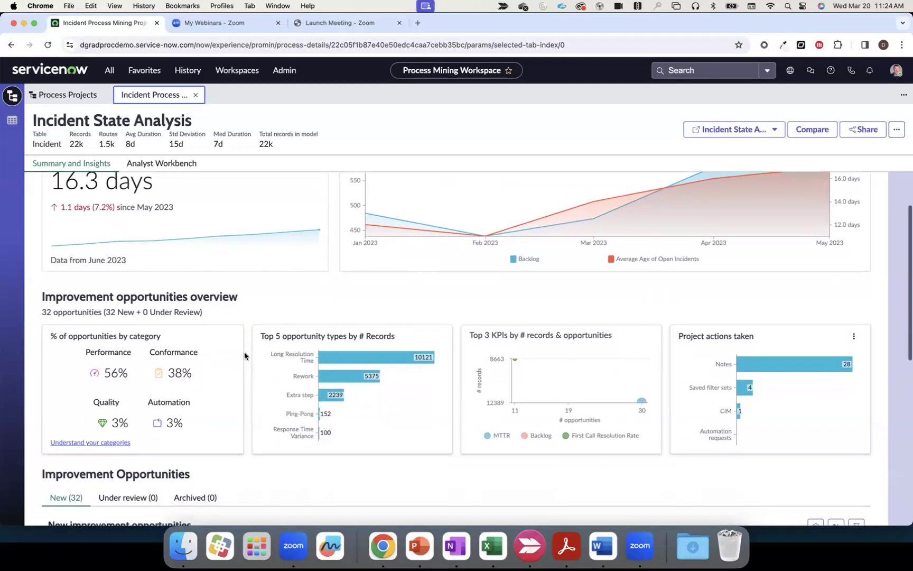
pyautogui.scroll(-3, 244, 355)
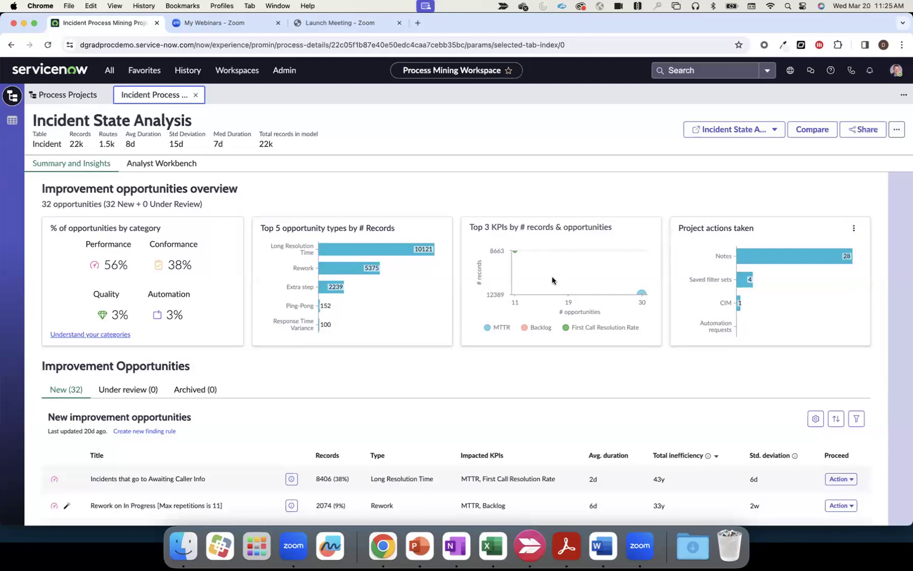
pyautogui.scroll(-2, 553, 277)
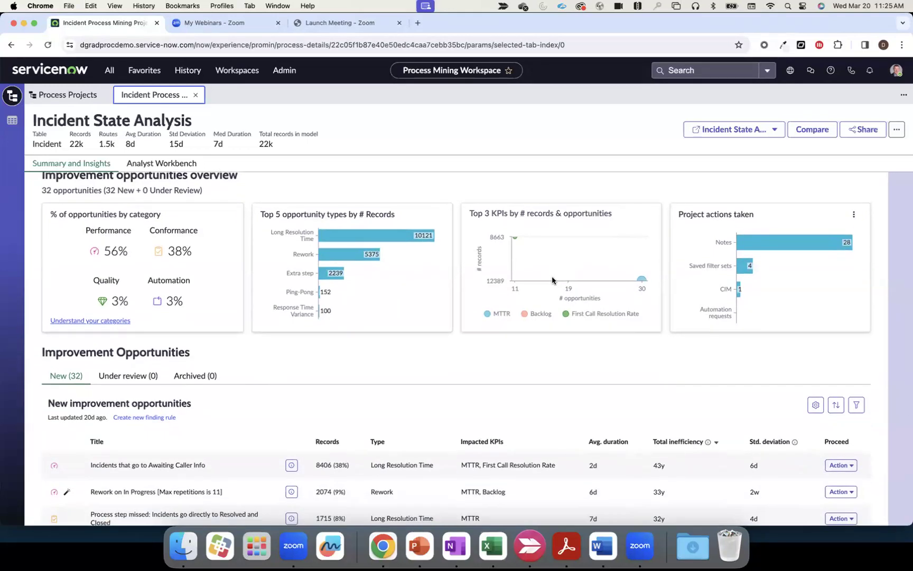
pyautogui.scroll(-5, 545, 320)
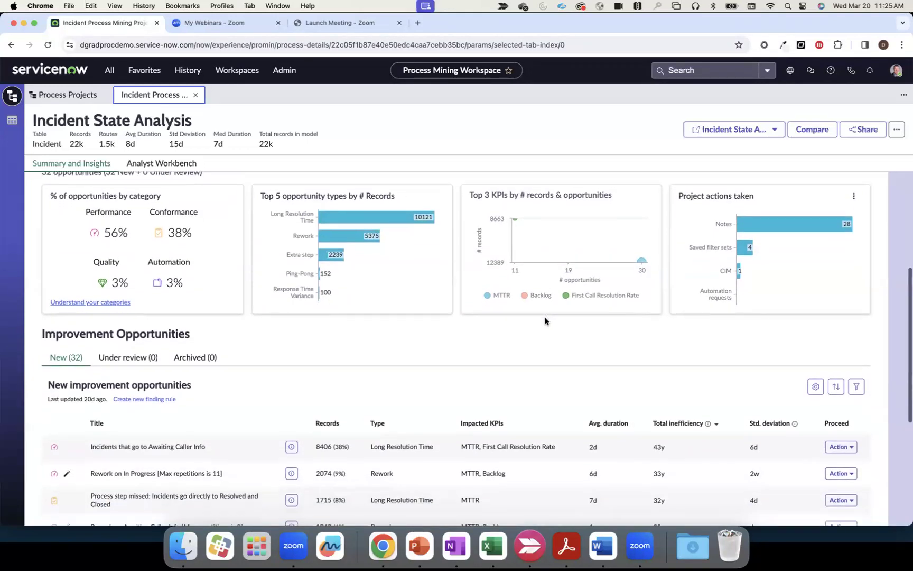
pyautogui.scroll(-3, 546, 321)
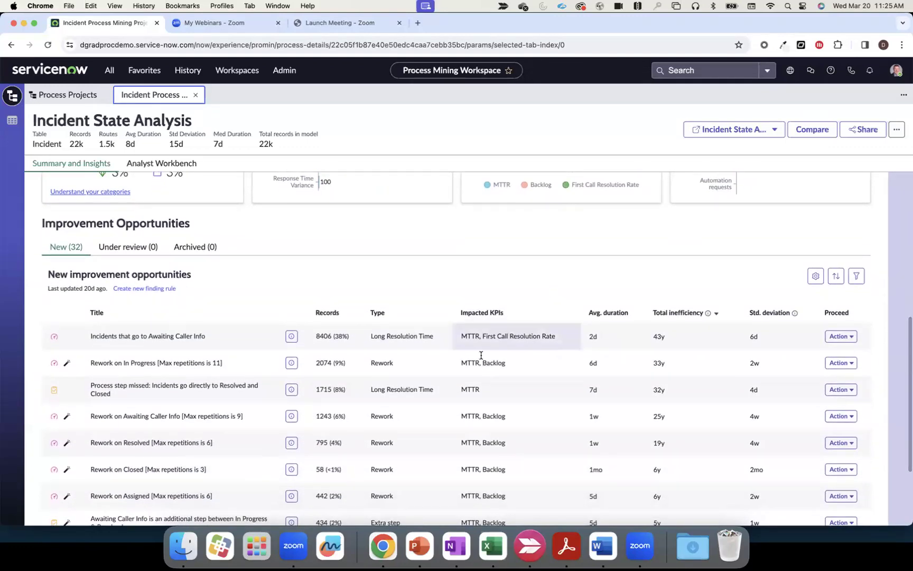
pyautogui.scroll(-2, 484, 295)
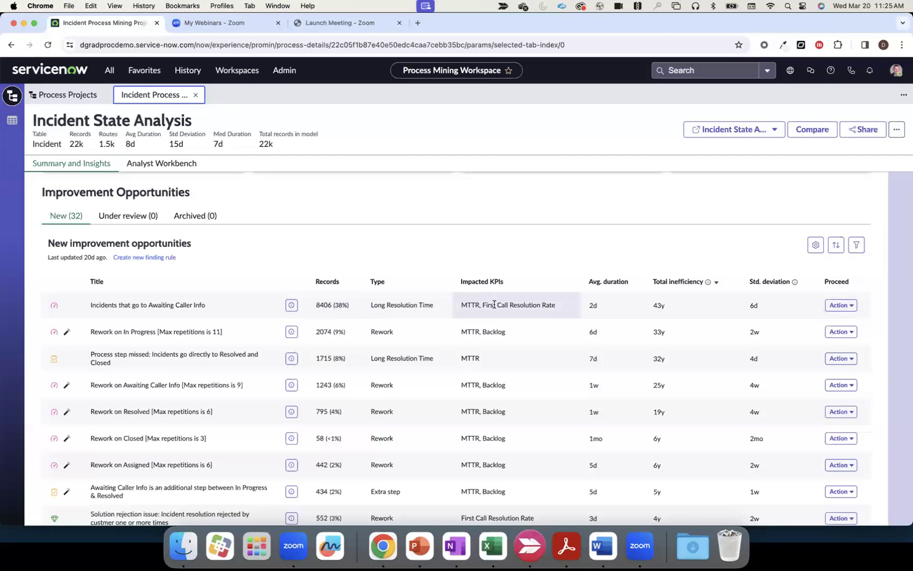
pyautogui.moveTo(660, 304)
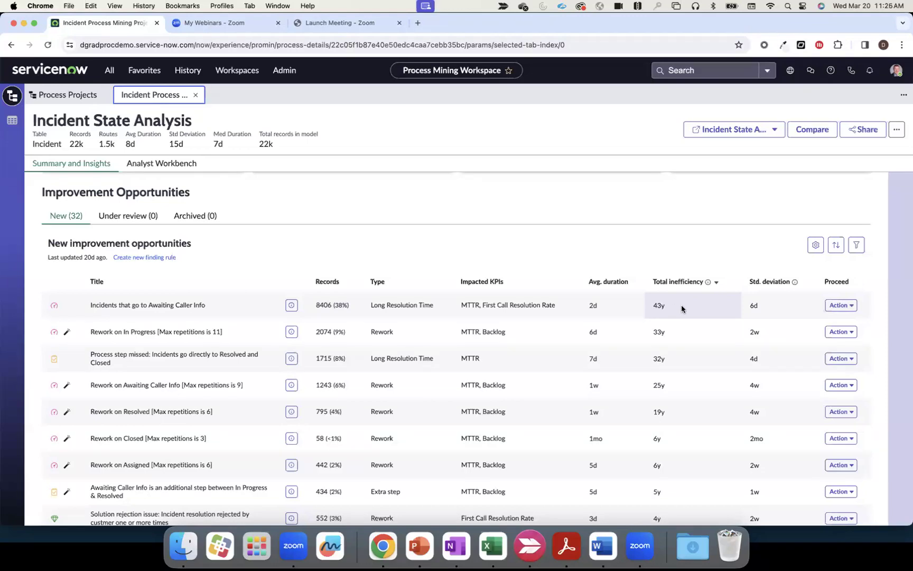
# Review the actions available for the "Incidents that go to Awaiting Caller Info" and "Rework on In Progress" opportunities
pyautogui.click(837, 305)
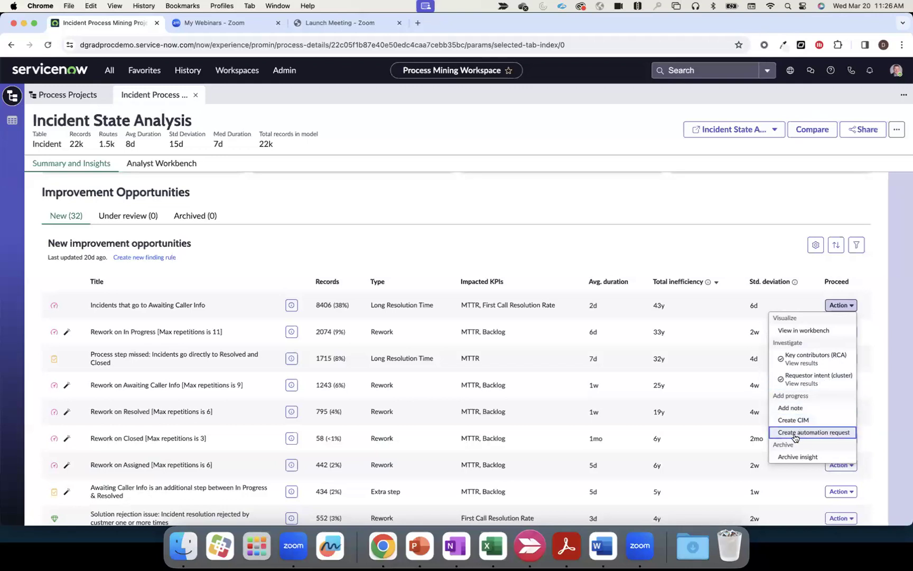
pyautogui.click(683, 252)
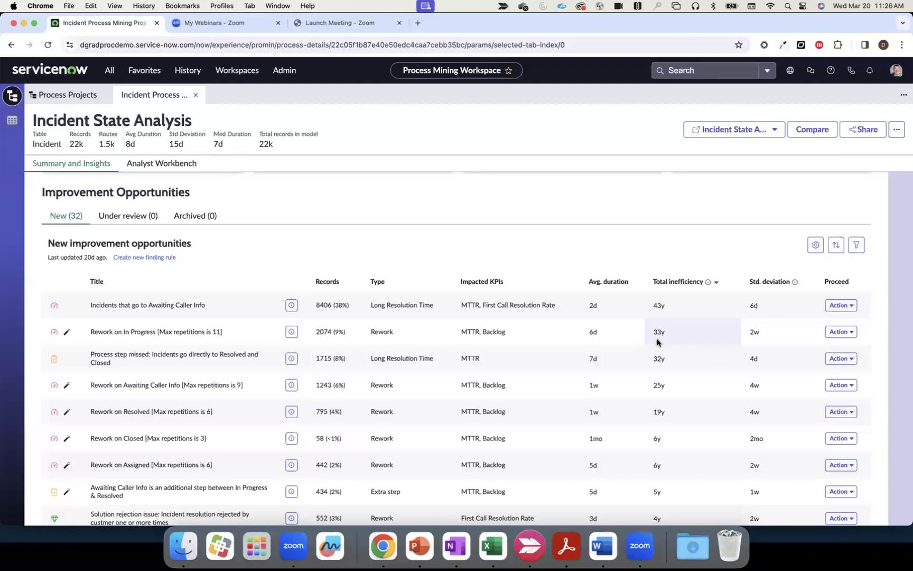
pyautogui.click(854, 338)
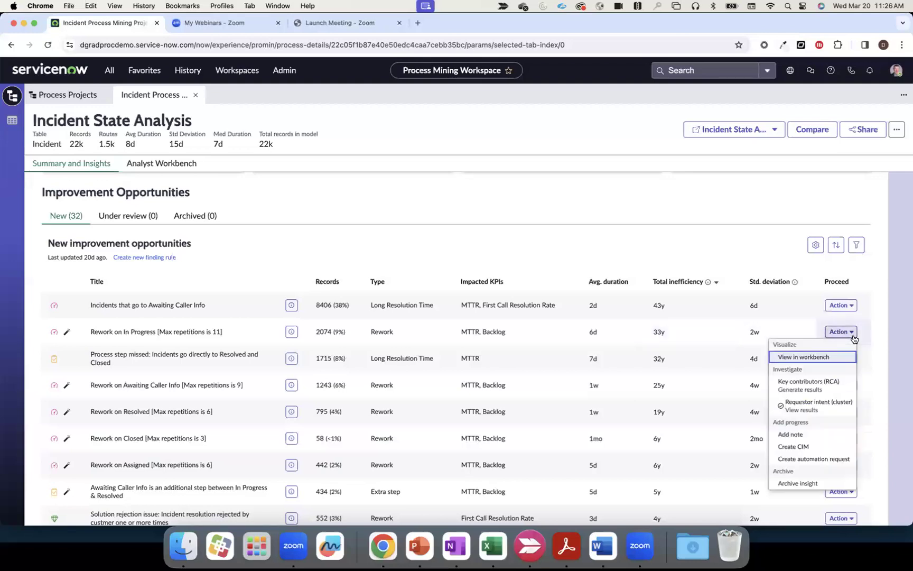
pyautogui.click(875, 331)
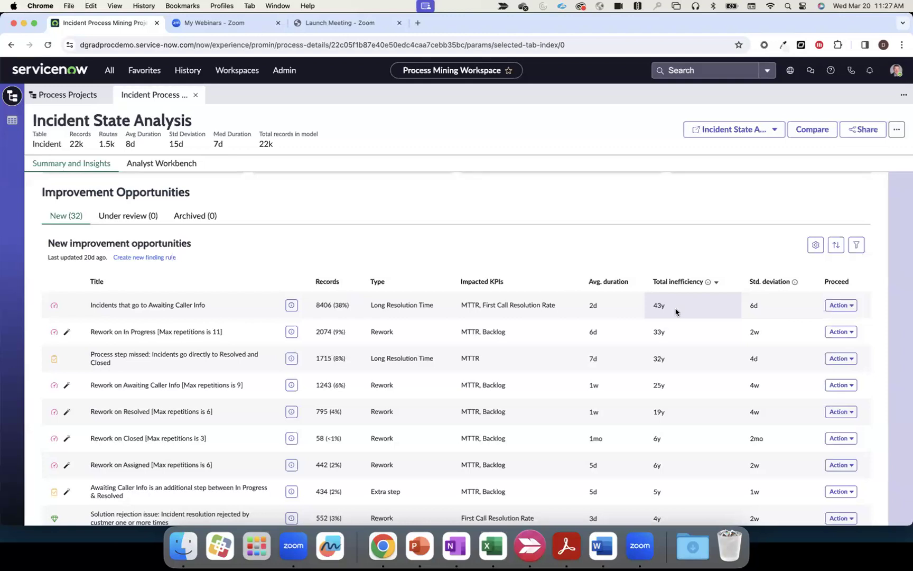
# View the "Incidents that go to Awaiting Caller Info" opportunity in the workbench and check its record statistics in Model Options
pyautogui.click(849, 306)
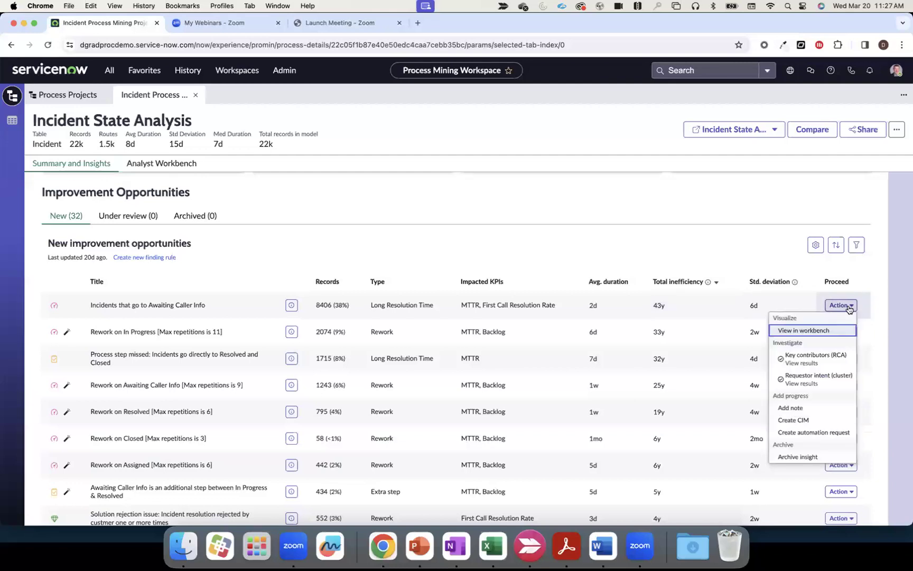
pyautogui.click(817, 331)
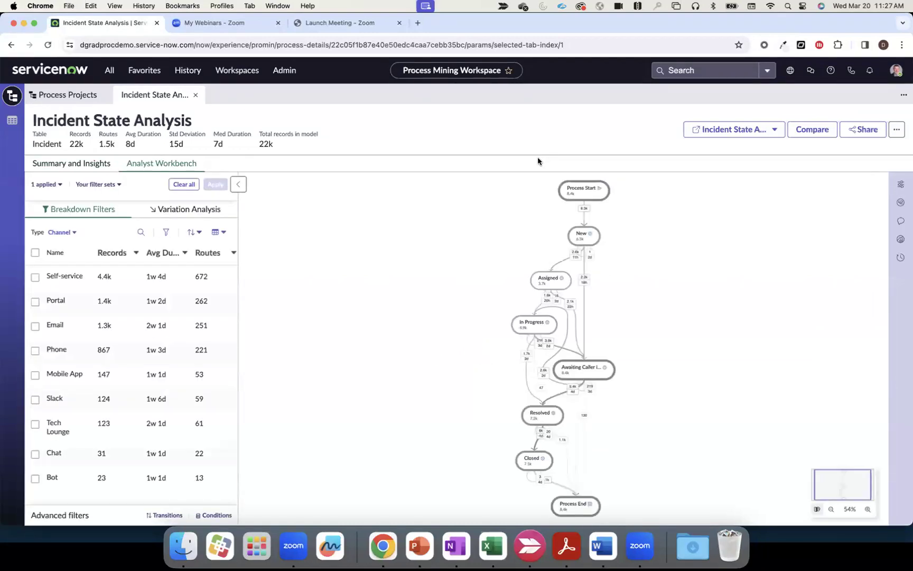
pyautogui.click(901, 186)
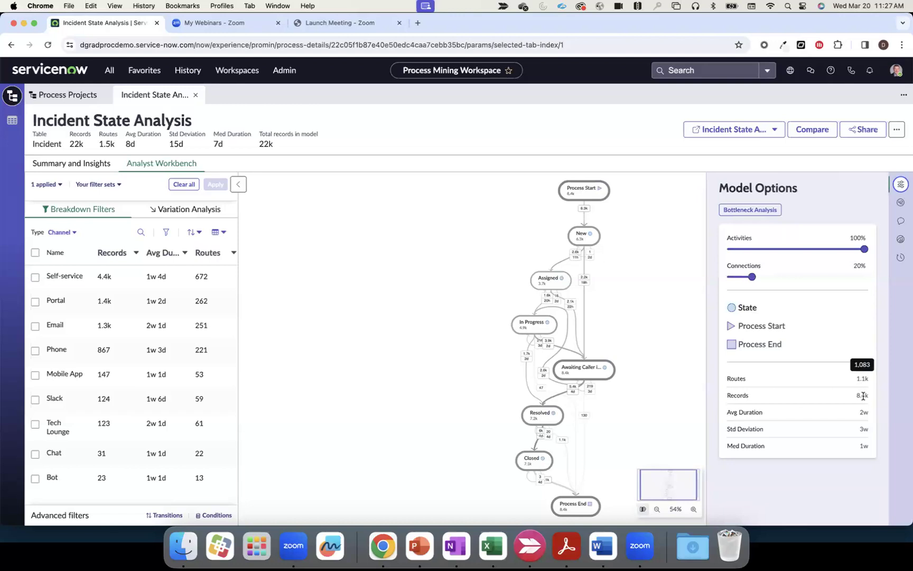
pyautogui.moveTo(866, 396)
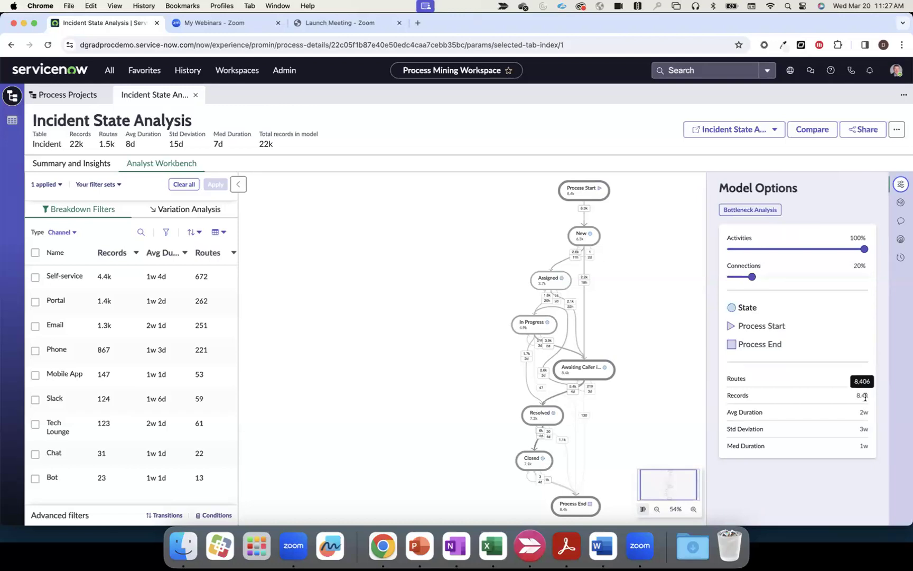
pyautogui.hscroll(1, 456, 407)
pyautogui.hscroll(1, 455, 403)
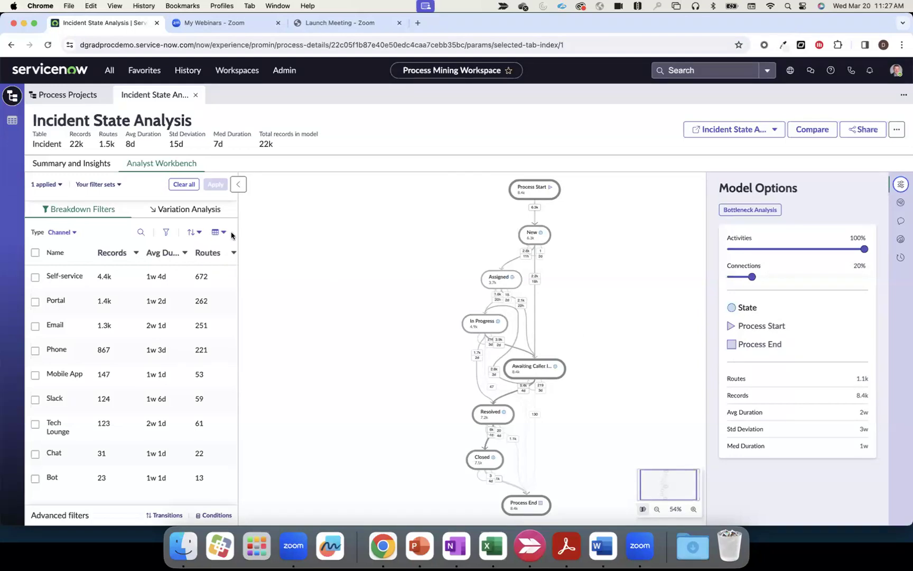
# Clear all applied filters from the process map and check the record count of the full model
pyautogui.click(184, 185)
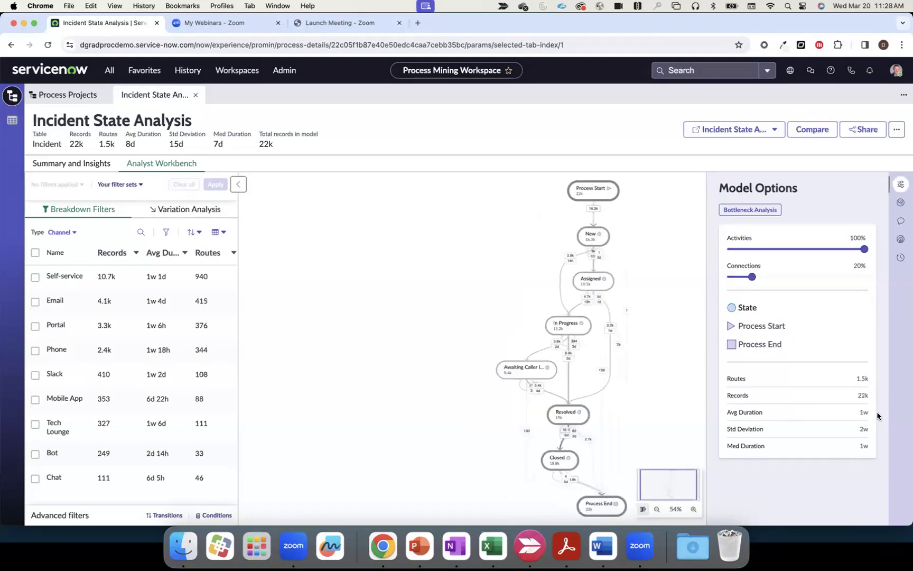
pyautogui.moveTo(862, 395)
pyautogui.hscroll(2, 575, 390)
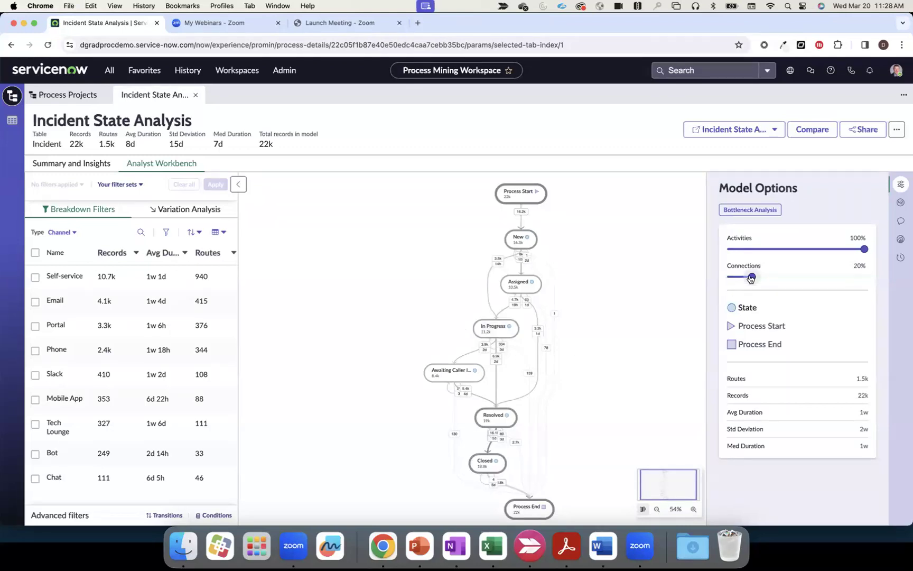
# Raise the process map's connections to 95%, and reduce them to 50%
pyautogui.moveTo(751, 279); pyautogui.dragTo(855, 278)
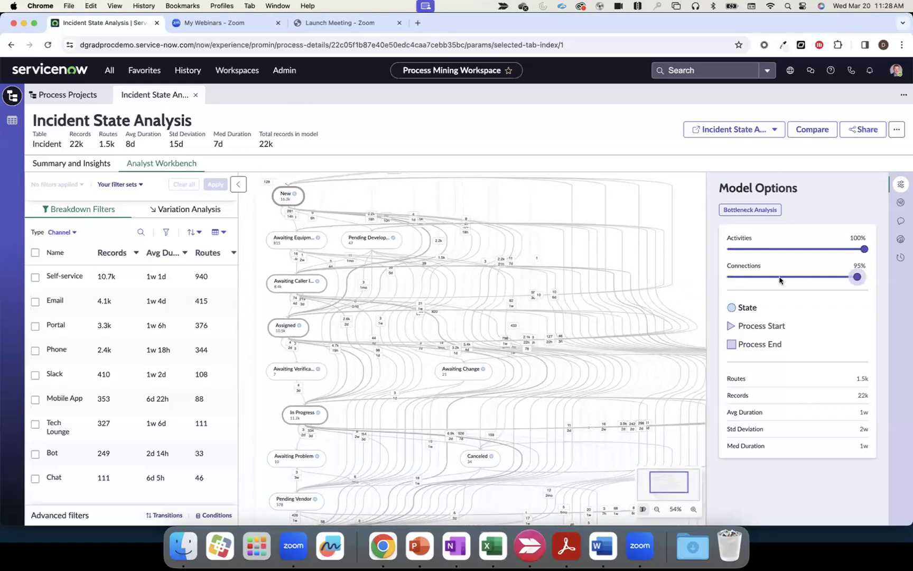
pyautogui.click(794, 276)
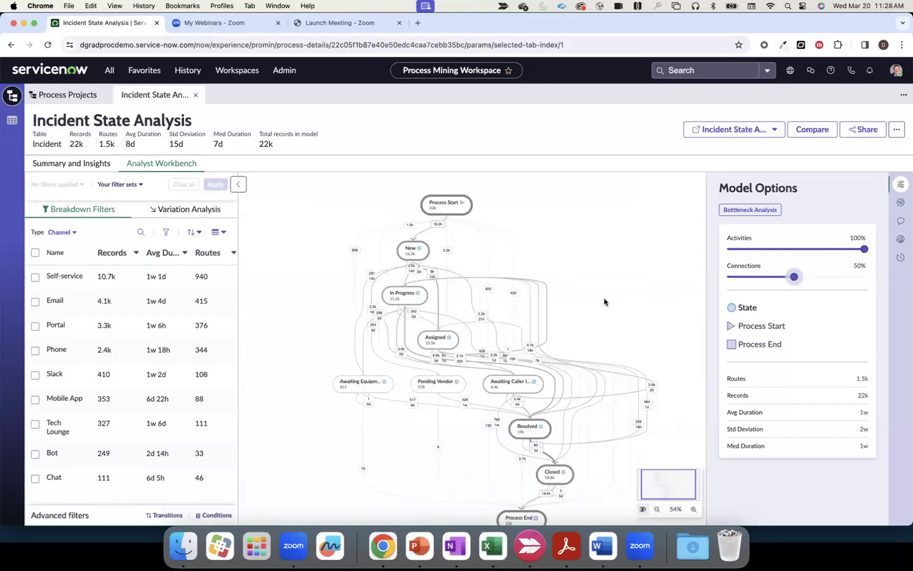
pyautogui.moveTo(610, 307); pyautogui.dragTo(604, 301)
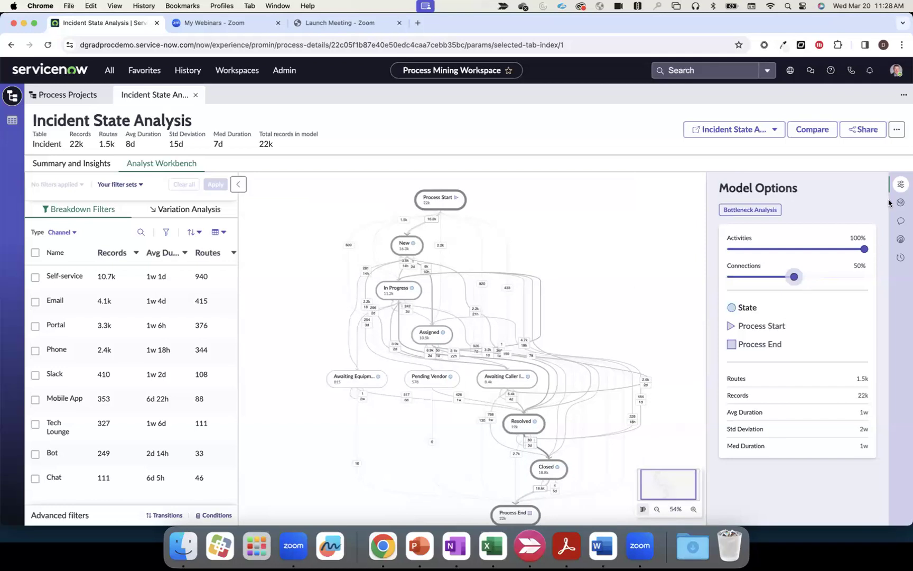
# Examine the start of the process map up close and read the average duration of the New to In Progress transition
pyautogui.click(693, 511)
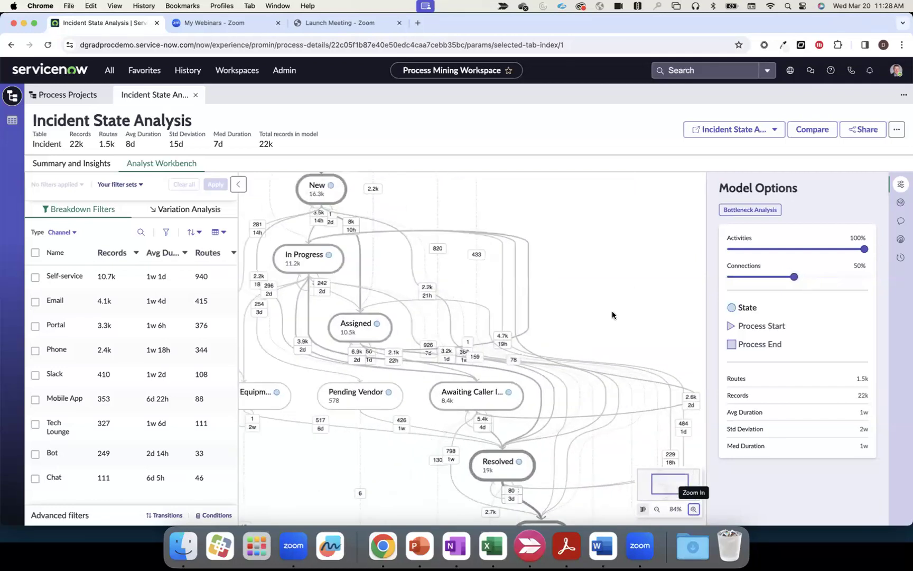
pyautogui.scroll(2, 612, 311)
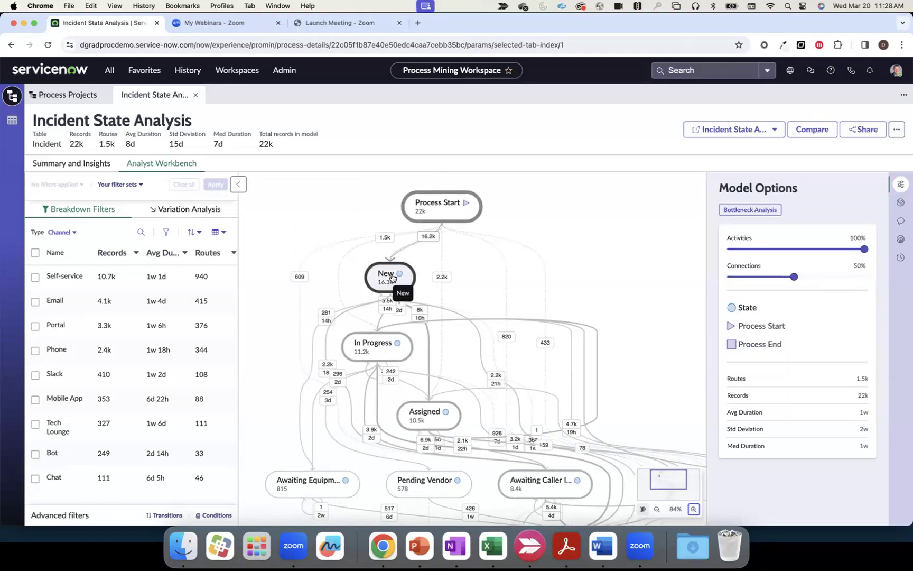
pyautogui.moveTo(386, 312)
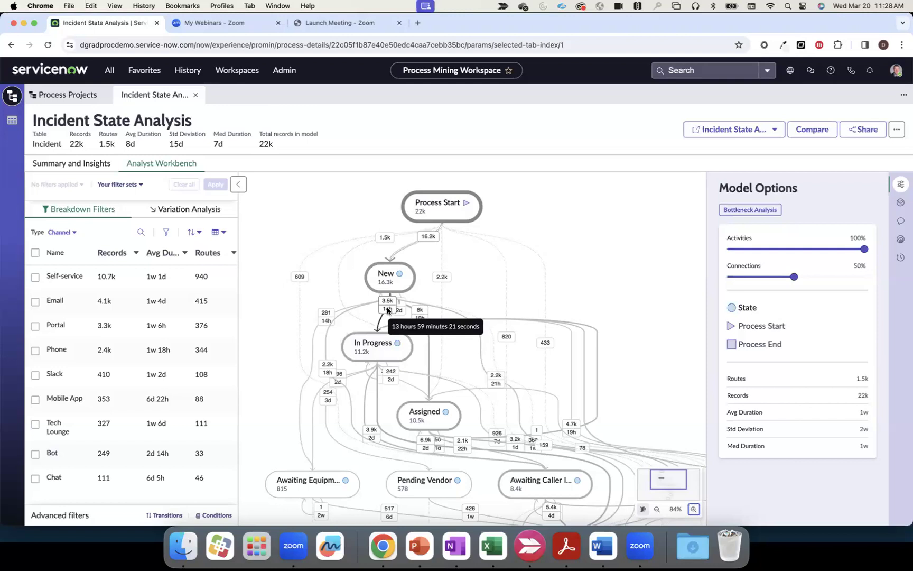
# Review the primary and secondary metric choices in Global Metrics without changing them, and close the metrics settings
pyautogui.click(897, 204)
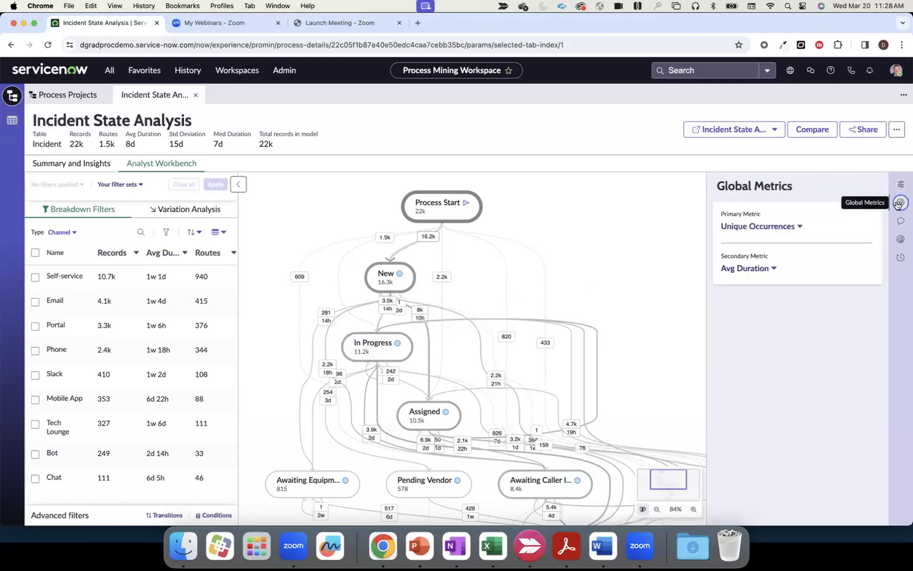
pyautogui.click(794, 227)
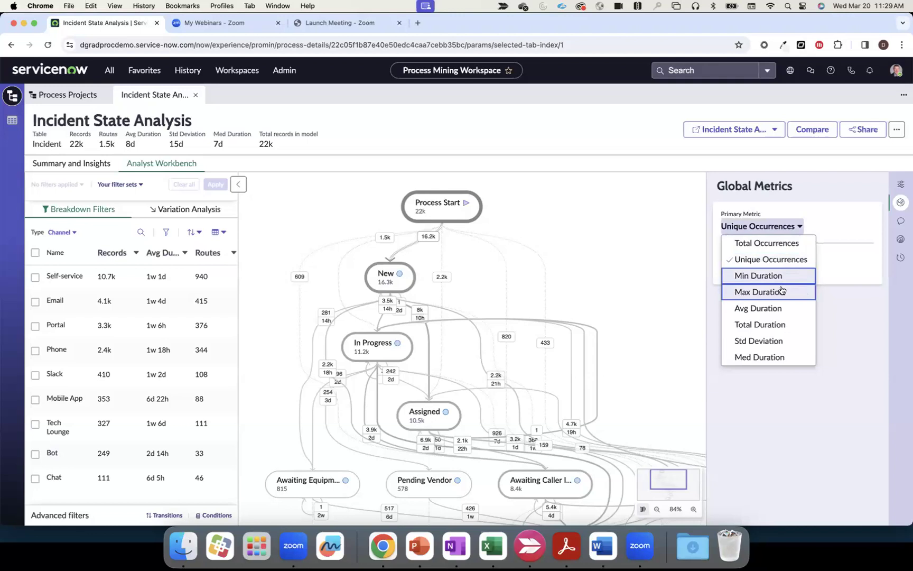
pyautogui.click(823, 211)
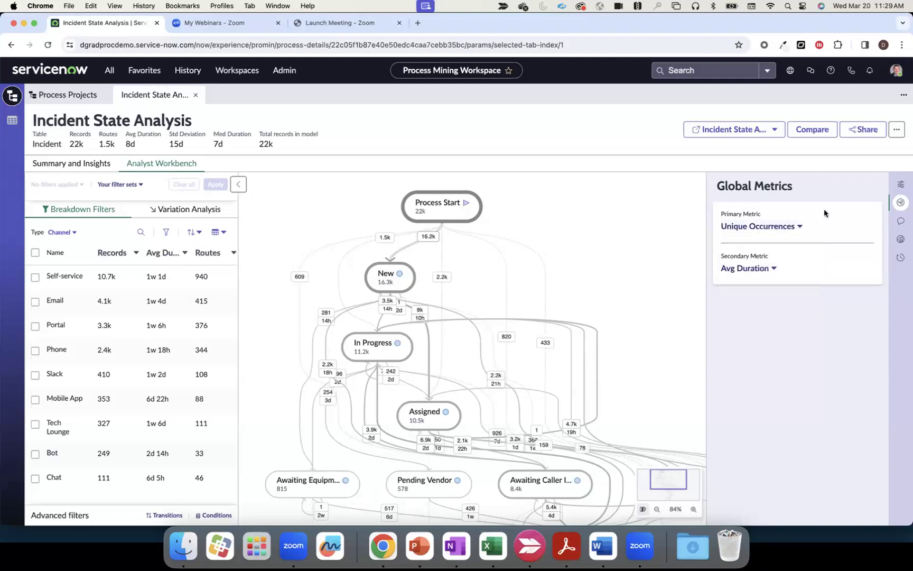
pyautogui.click(774, 268)
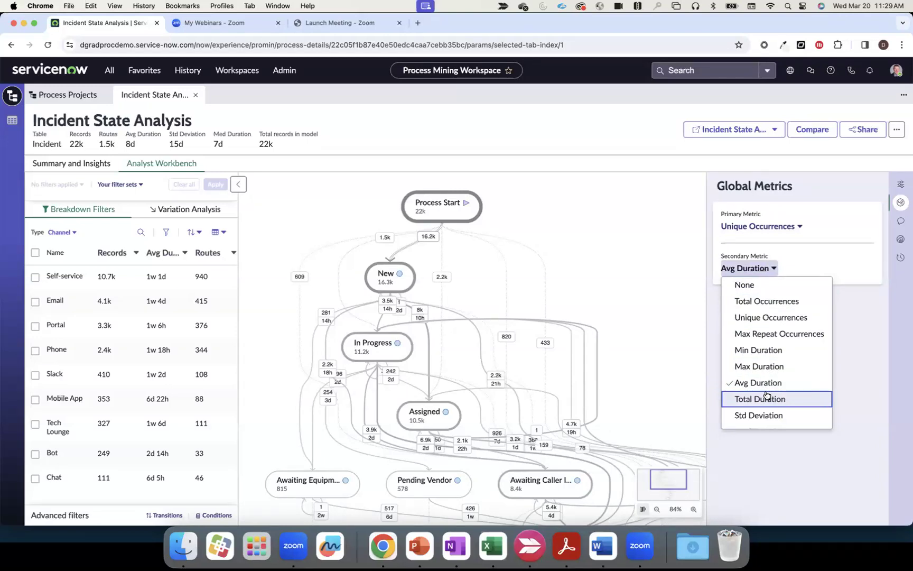
pyautogui.click(807, 257)
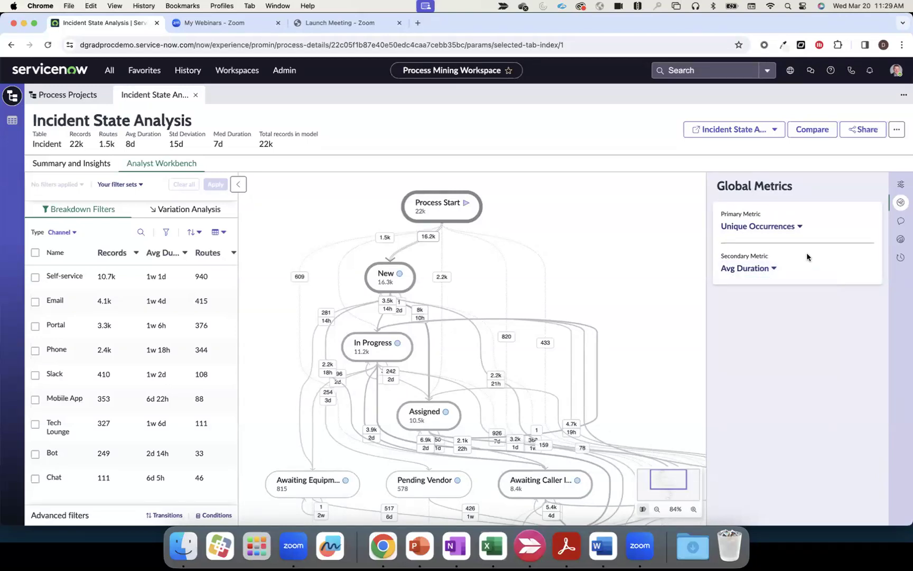
pyautogui.click(900, 204)
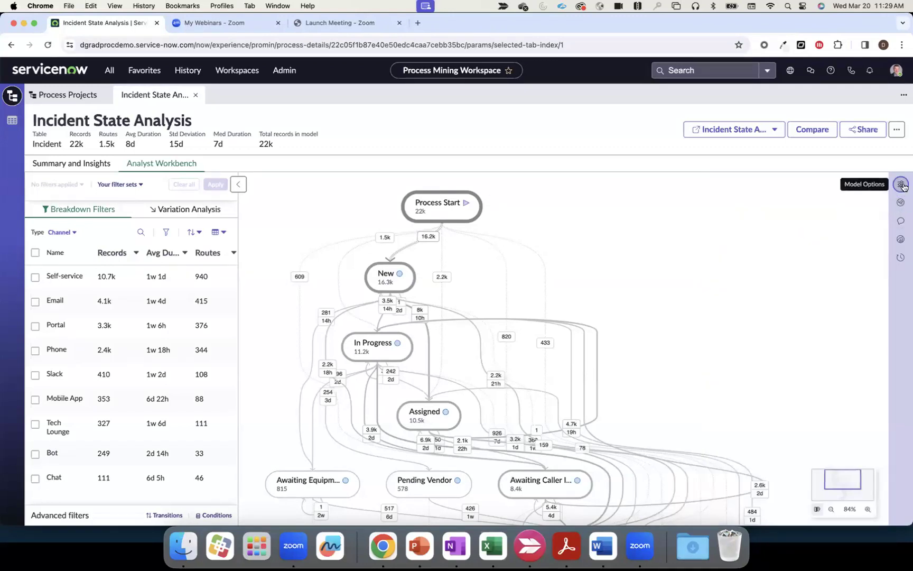
# Open the Bottleneck Analysis from the model options and browse the list of overall transitions
pyautogui.click(901, 184)
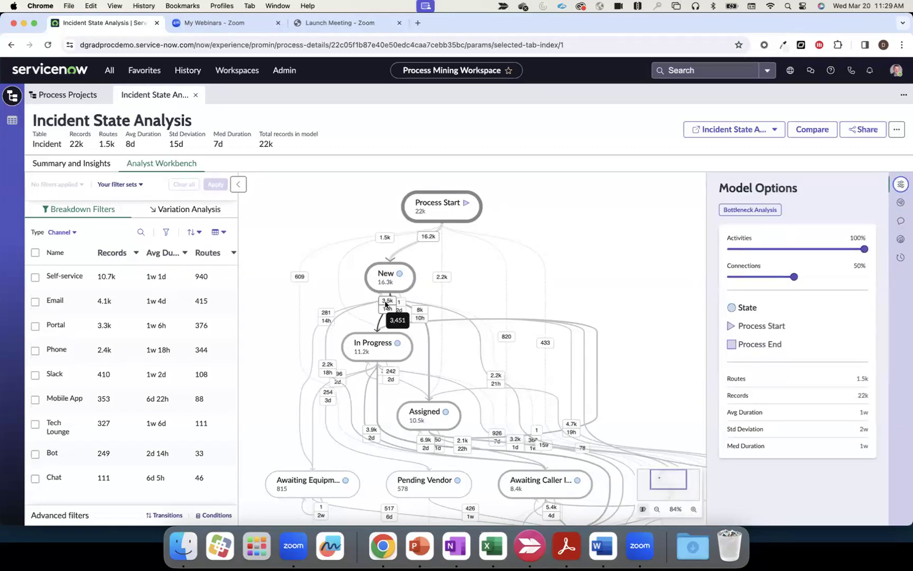
pyautogui.click(745, 211)
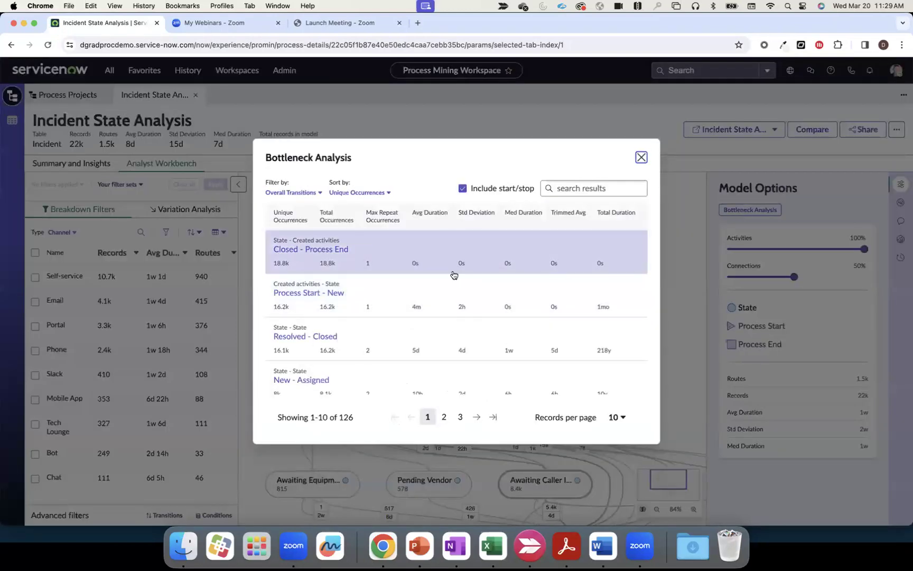
pyautogui.scroll(-3, 453, 275)
pyautogui.scroll(3, 453, 275)
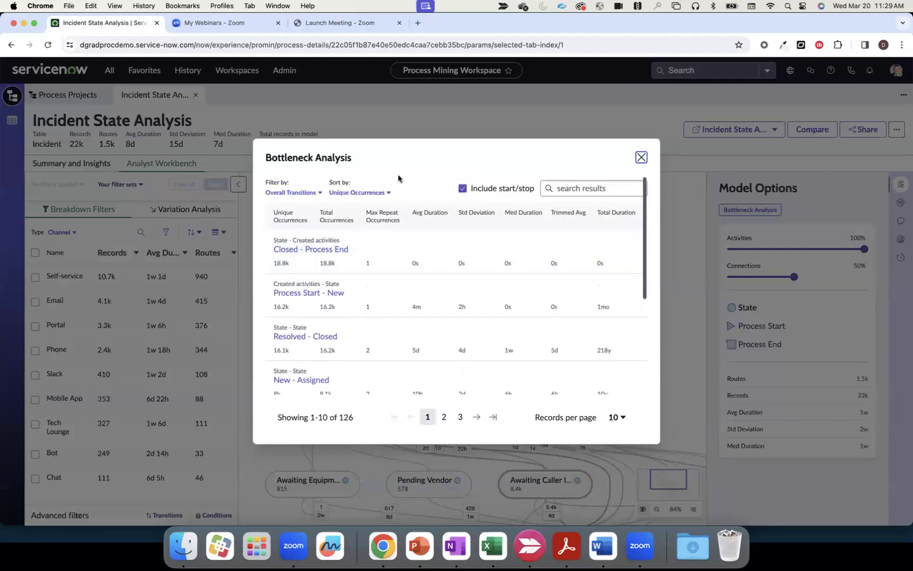
# Sort the bottleneck transitions by Avg Duration, by Std Deviation, and again by Unique Occurrences
pyautogui.click(387, 193)
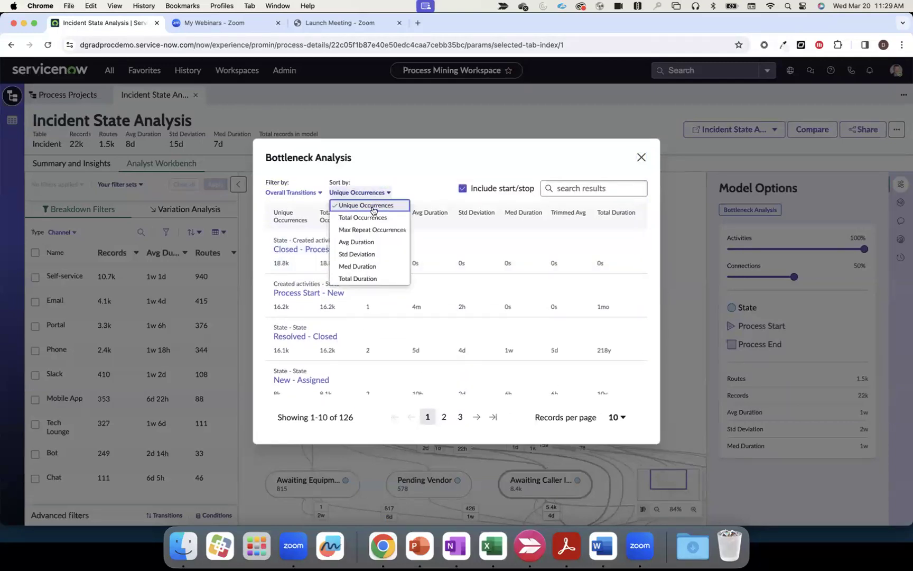
pyautogui.click(363, 241)
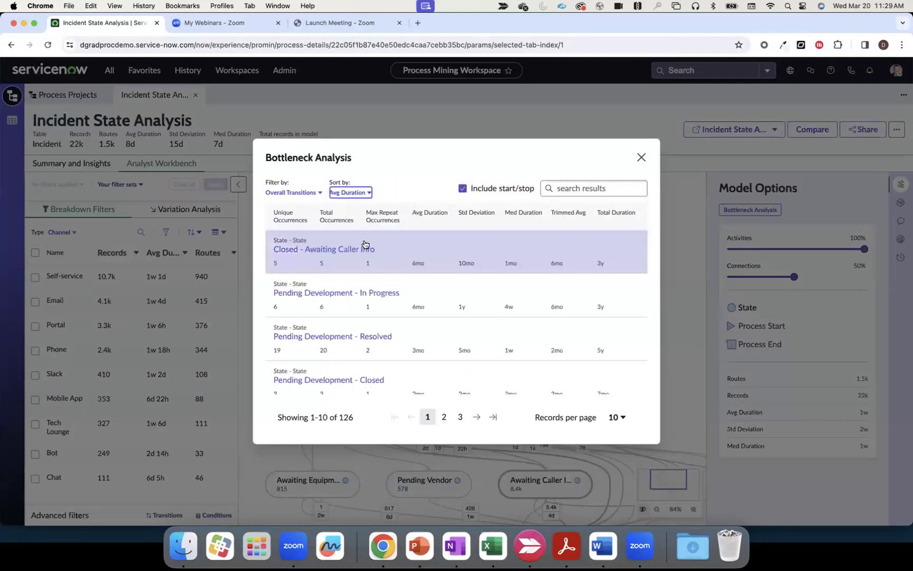
pyautogui.click(365, 193)
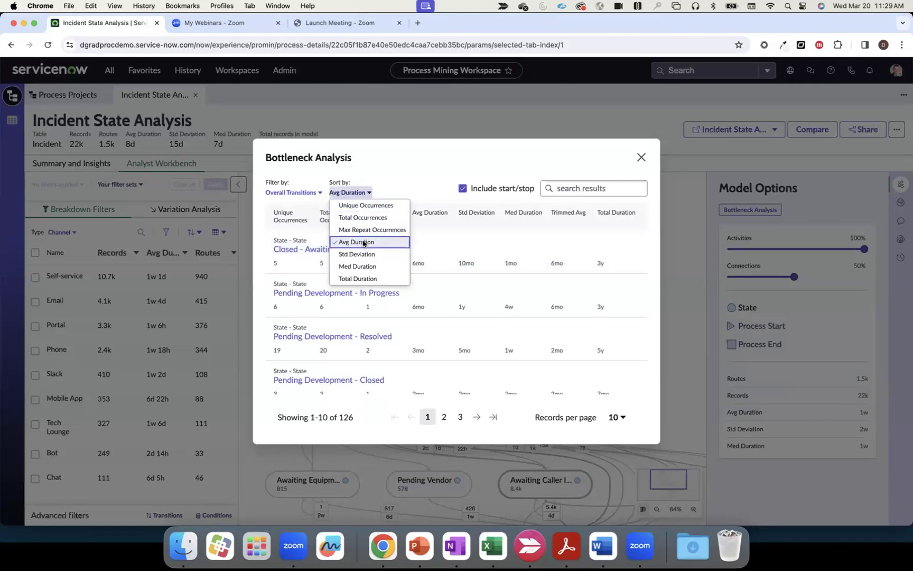
pyautogui.click(361, 255)
pyautogui.click(350, 192)
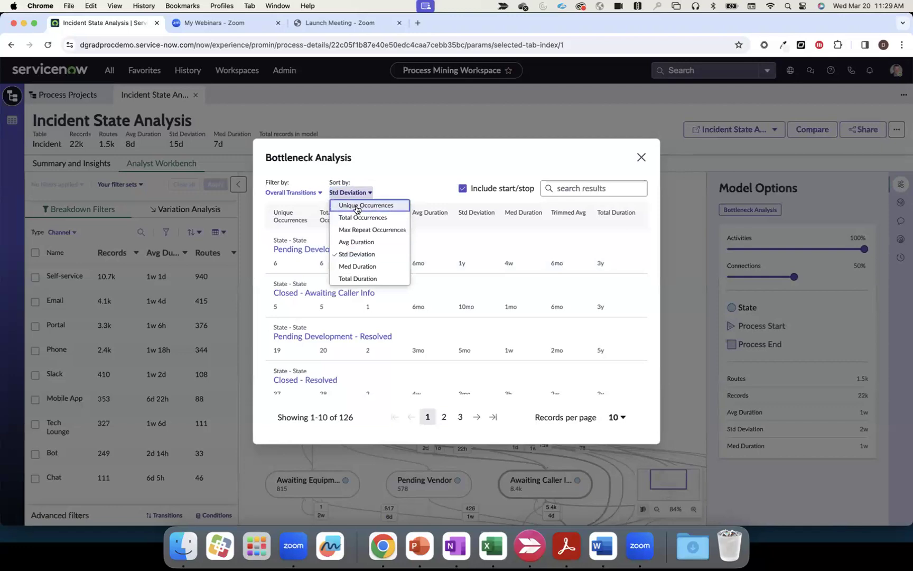
pyautogui.click(358, 205)
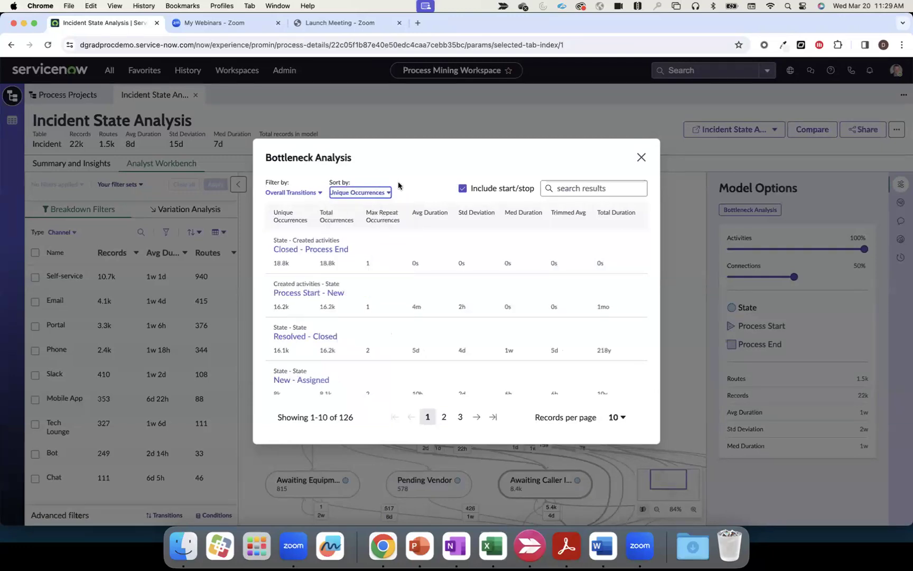
# Search the bottleneck transitions for "Awaiting", review the matches, and close the analysis
pyautogui.click(563, 186)
pyautogui.write('Awaii')
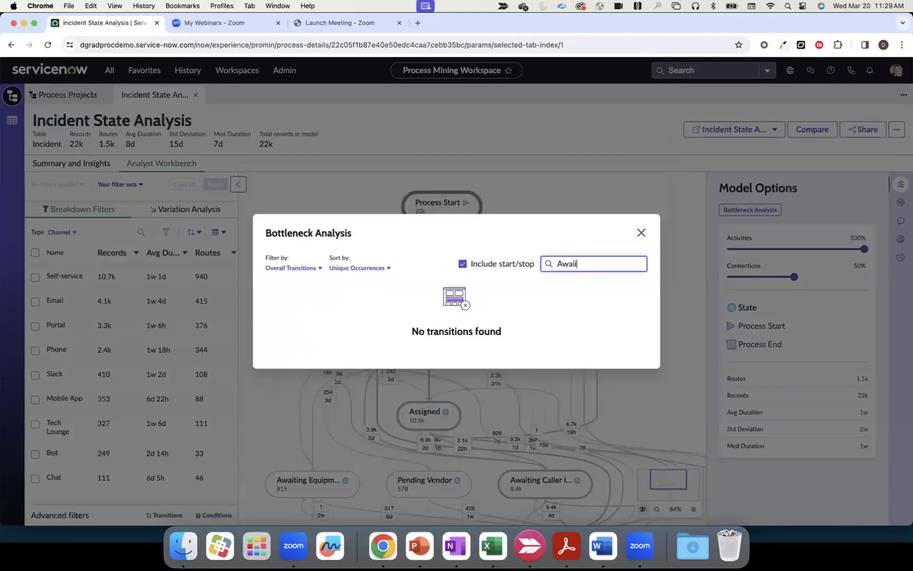
pyautogui.write('ting')
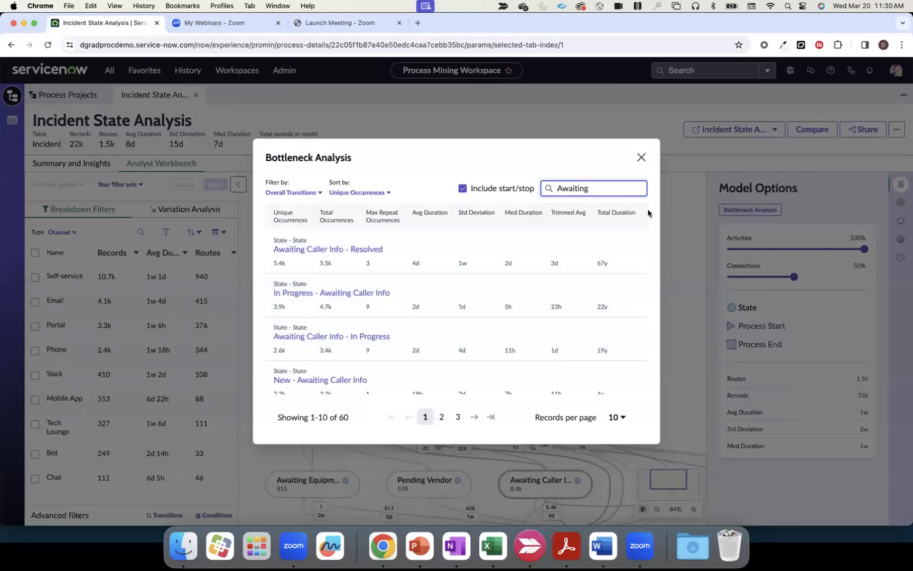
pyautogui.click(641, 158)
# Filter the process map to incidents passing through the Awaiting Caller Info state by running its Apply transition option
pyautogui.scroll(-3, 624, 272)
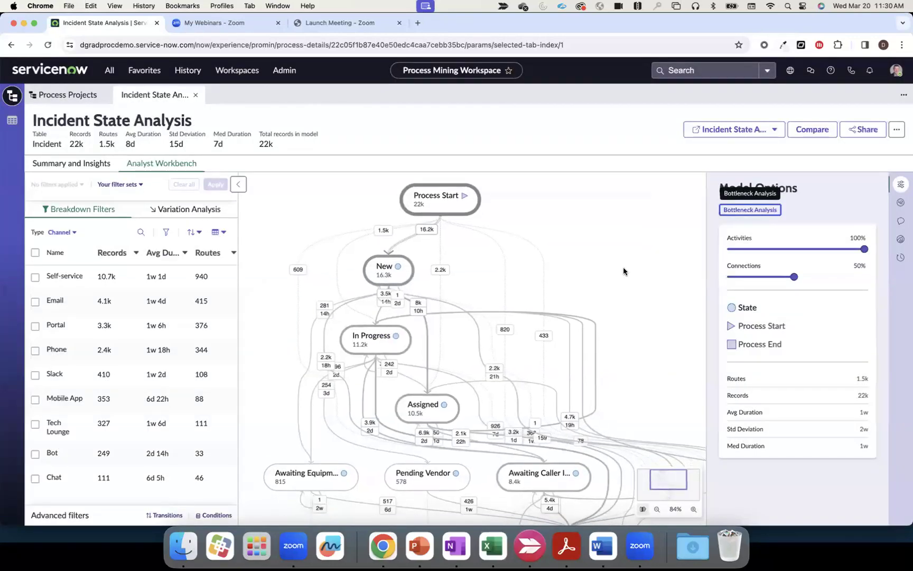
pyautogui.click(901, 184)
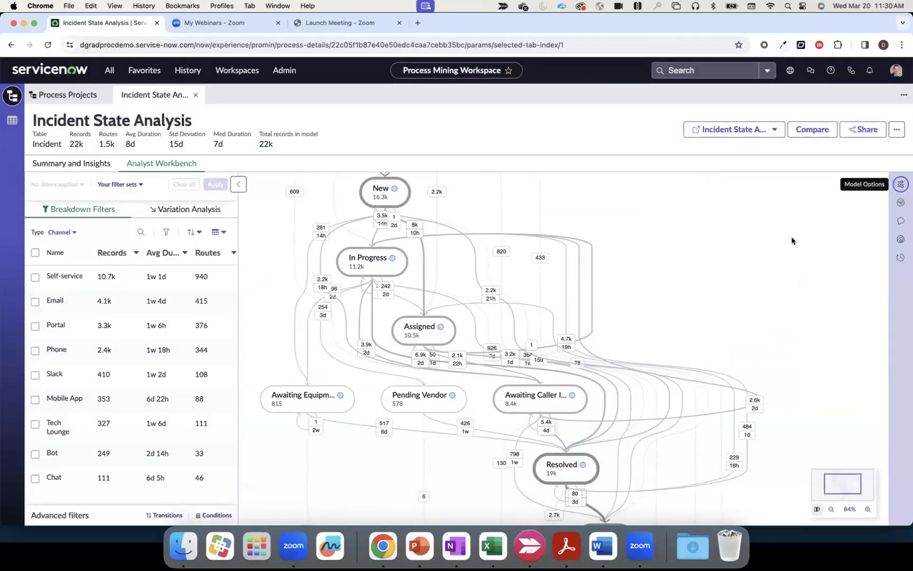
pyautogui.click(531, 406)
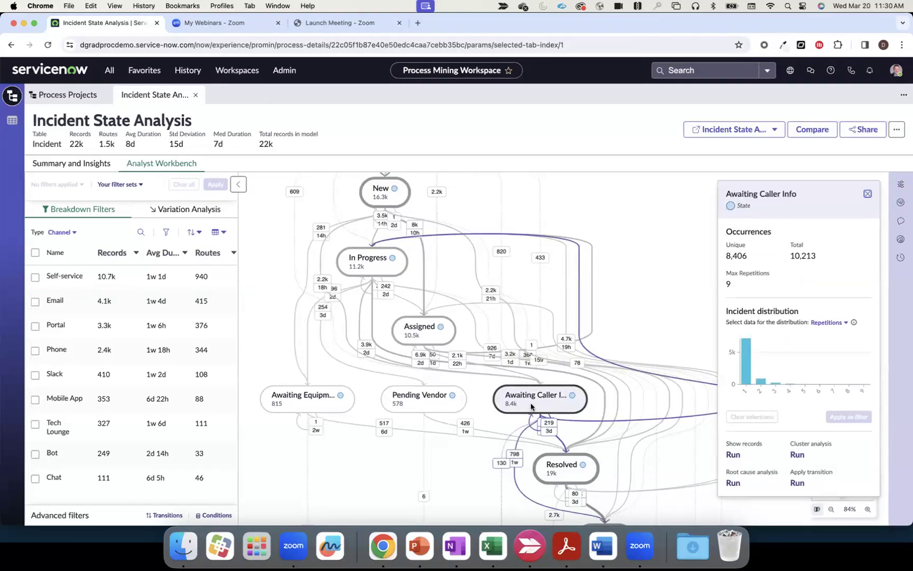
pyautogui.click(796, 483)
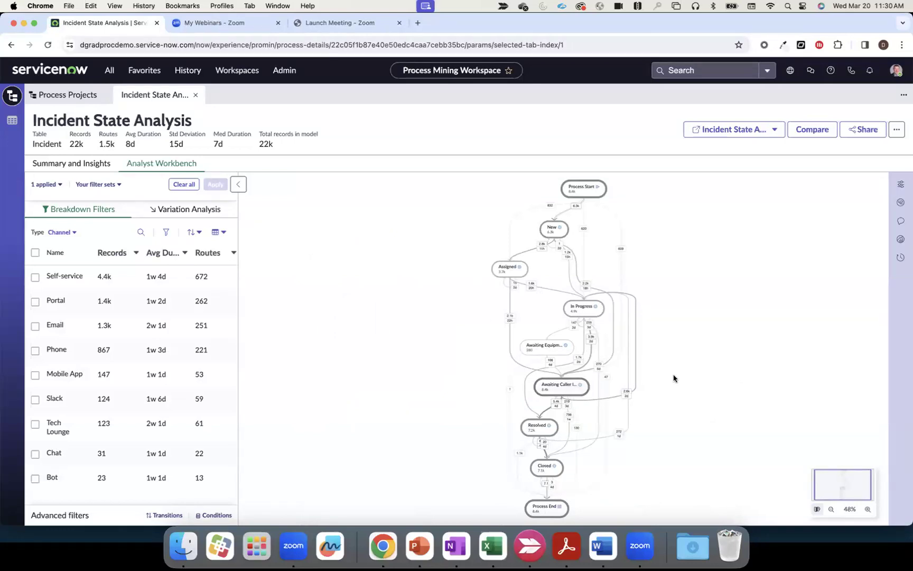
# Read the exact record count of the filtered process map in the model options
pyautogui.click(901, 184)
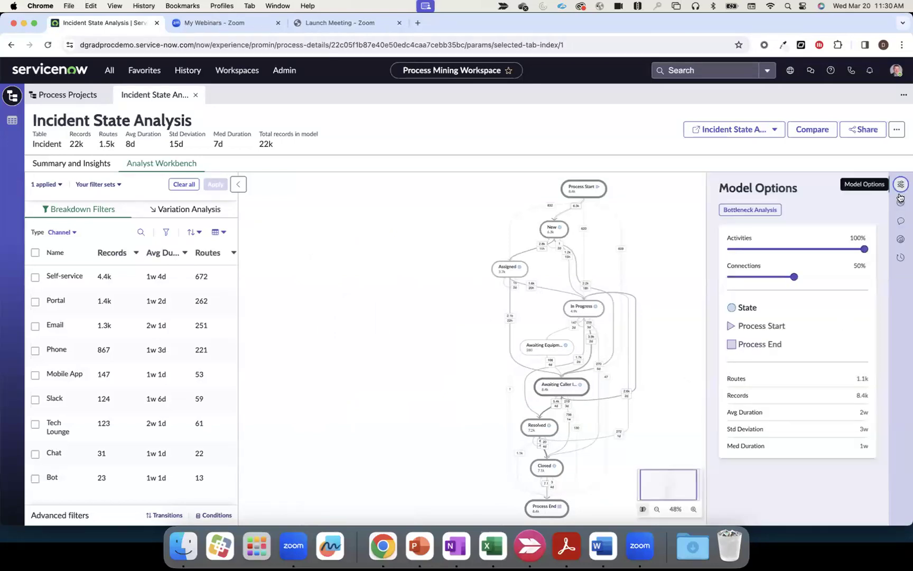
pyautogui.moveTo(861, 395)
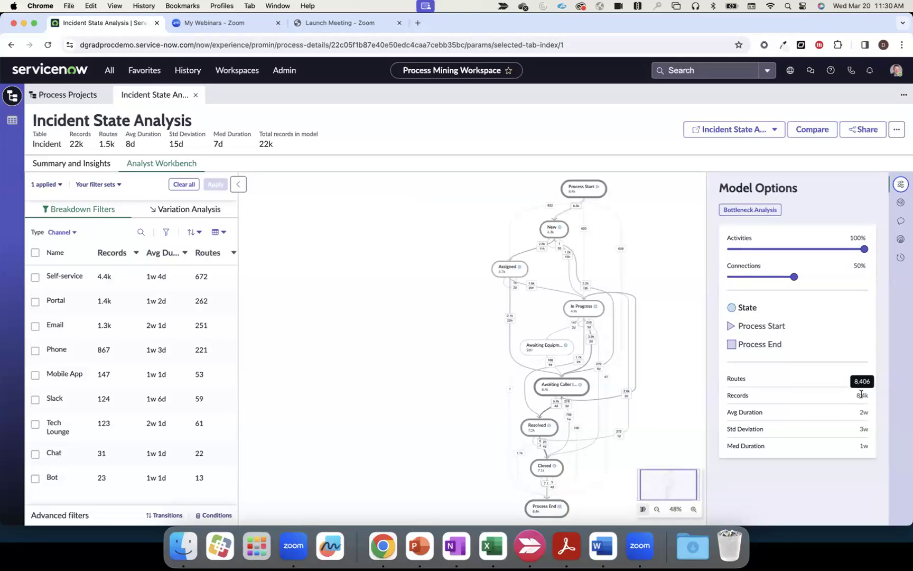
pyautogui.hscroll(2, 509, 391)
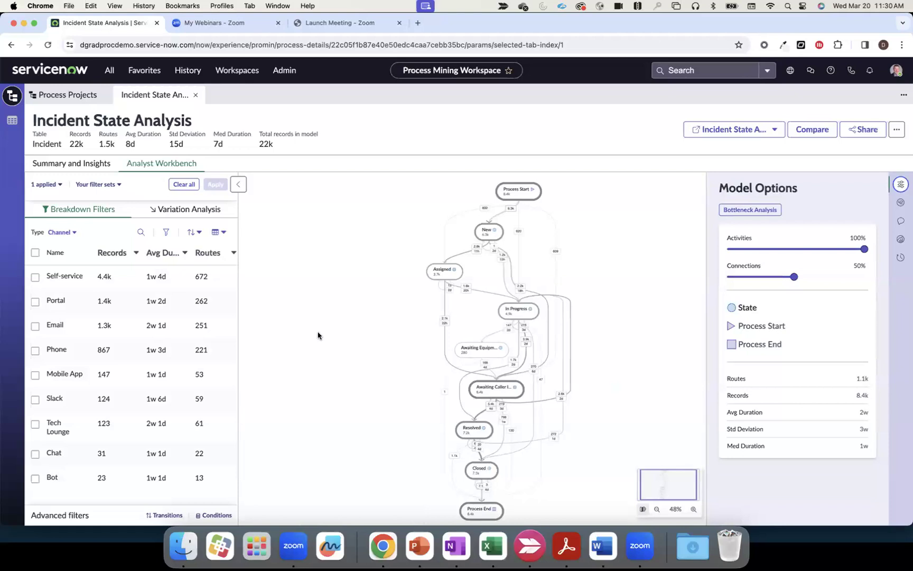
# Review the filtered incidents broken down by channel, assignment group, priority and category
pyautogui.moveTo(148, 280)
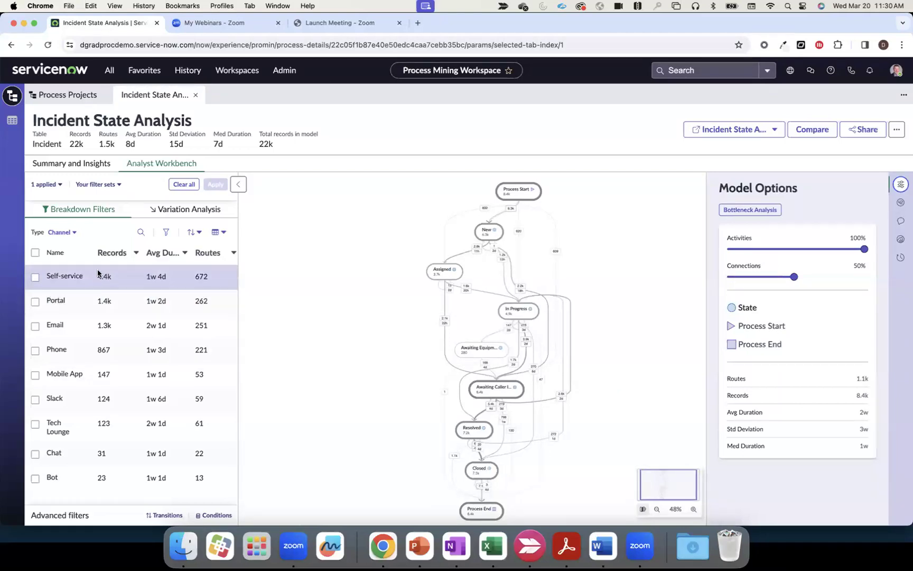
pyautogui.click(74, 233)
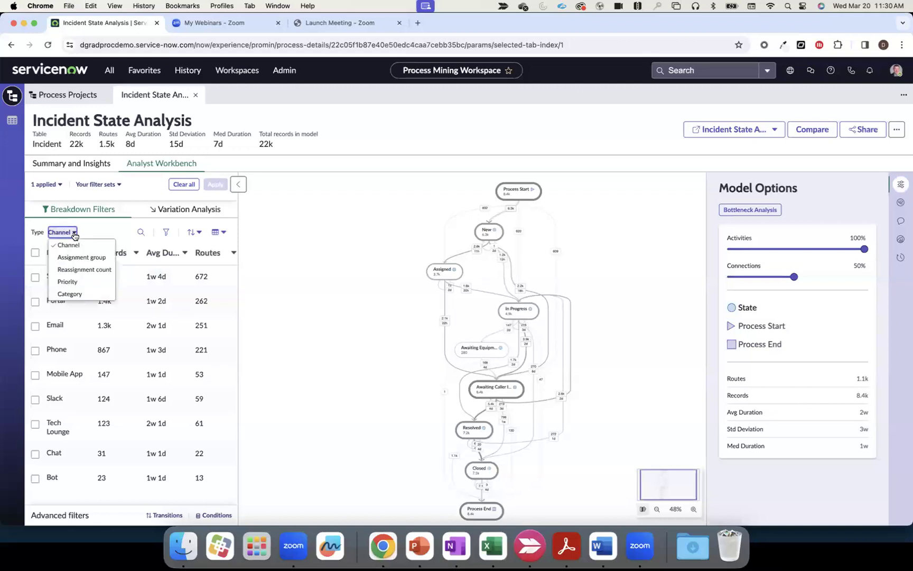
pyautogui.click(82, 257)
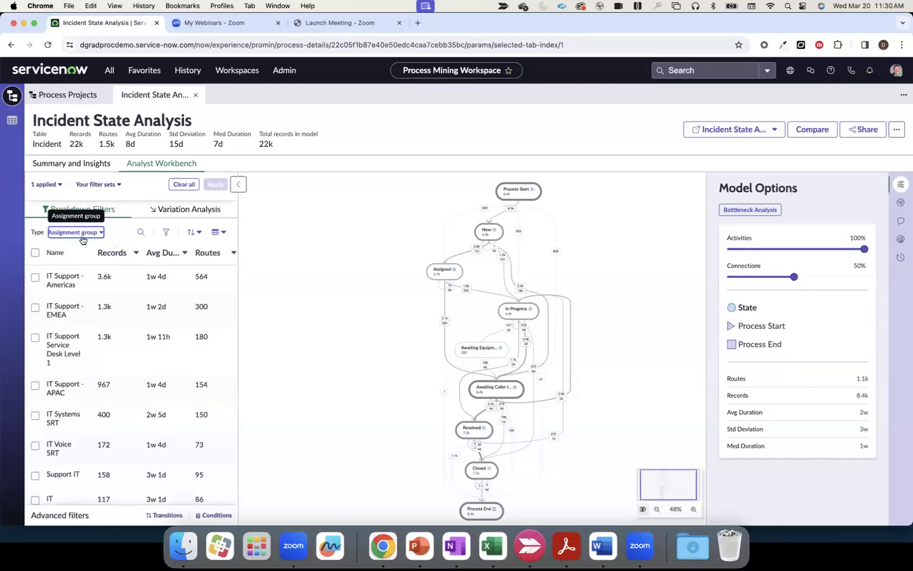
pyautogui.click(79, 233)
pyautogui.click(82, 281)
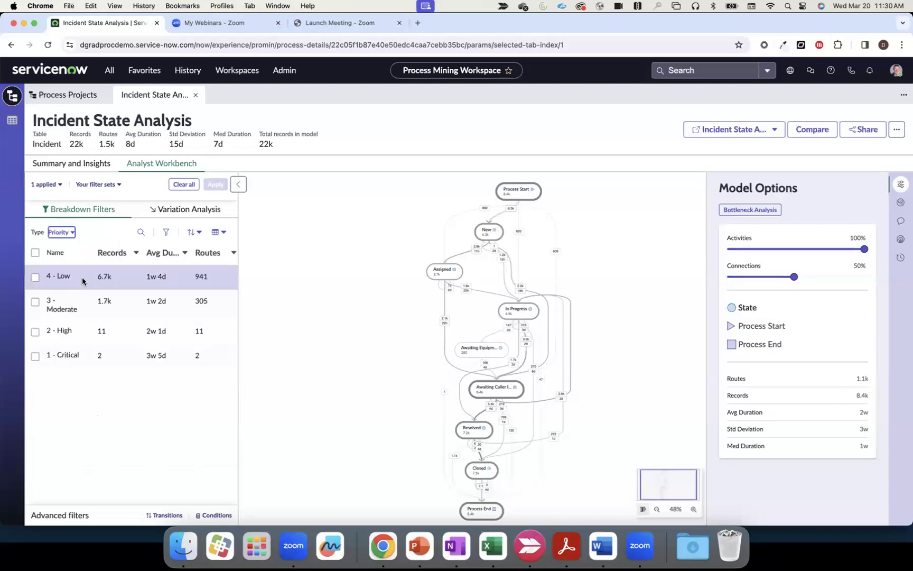
pyautogui.click(59, 232)
pyautogui.click(69, 293)
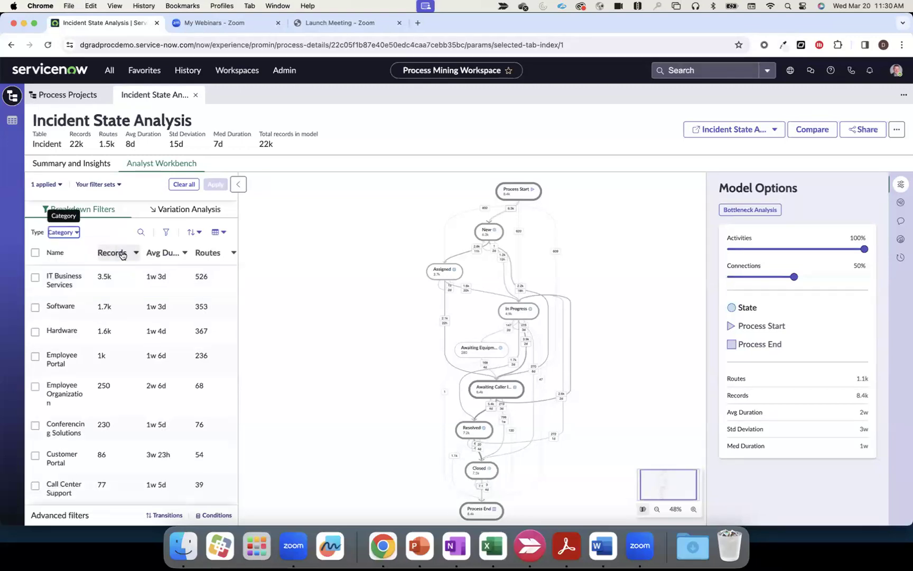
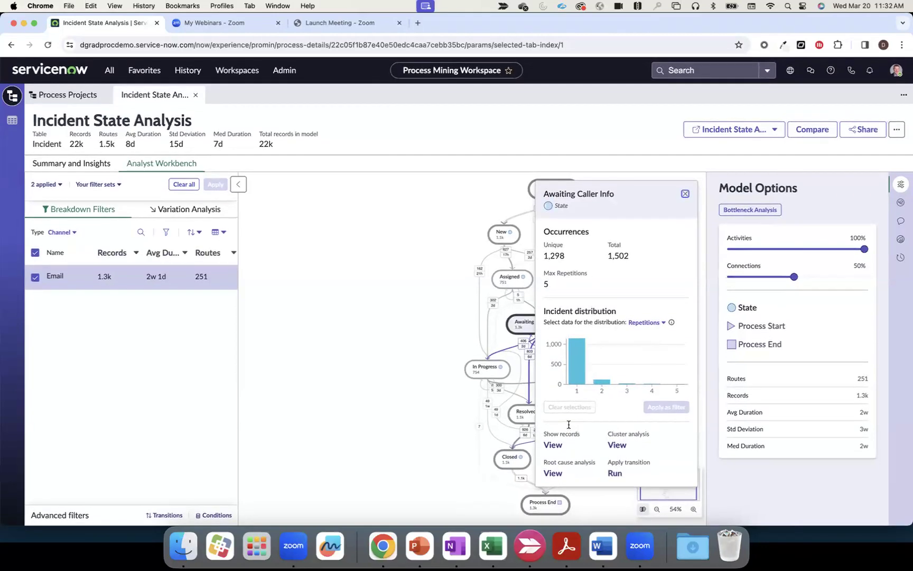
# Show the Awaiting Caller Info incident records and launch Interactive Analysis on their priority to examine the category and assignment group heatmap
pyautogui.click(556, 448)
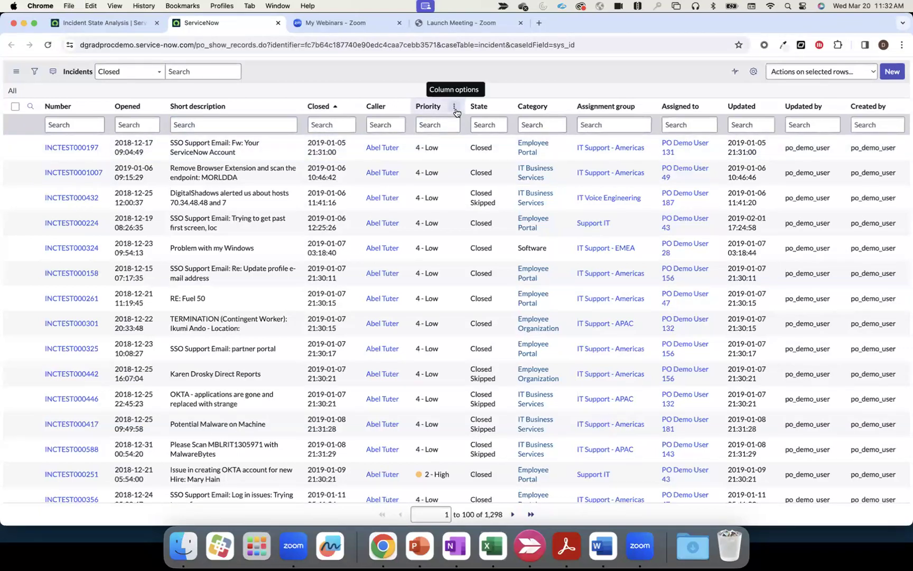
pyautogui.click(455, 110)
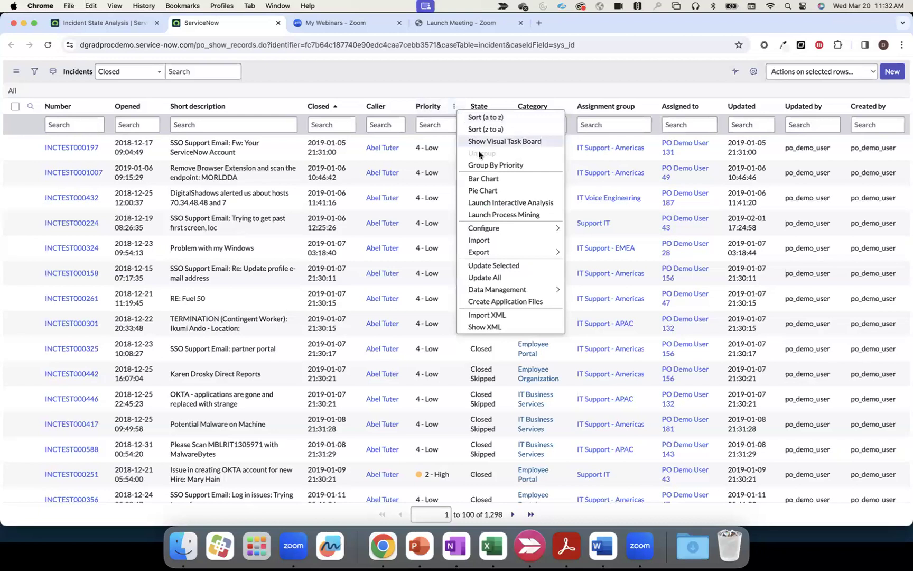
pyautogui.click(507, 203)
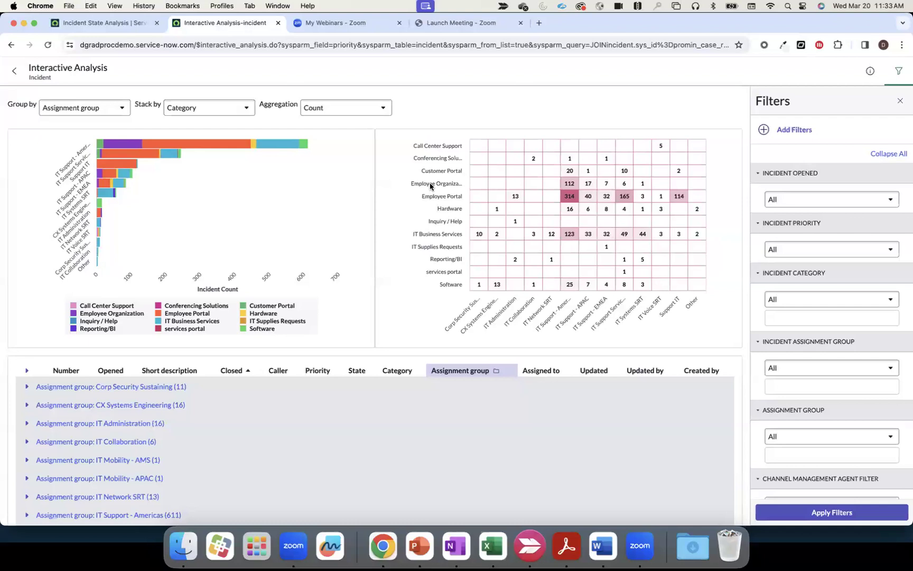
pyautogui.moveTo(569, 196)
# Return to the process map, review the root cause analysis for the Awaiting Caller Info state, and close it
pyautogui.click(128, 27)
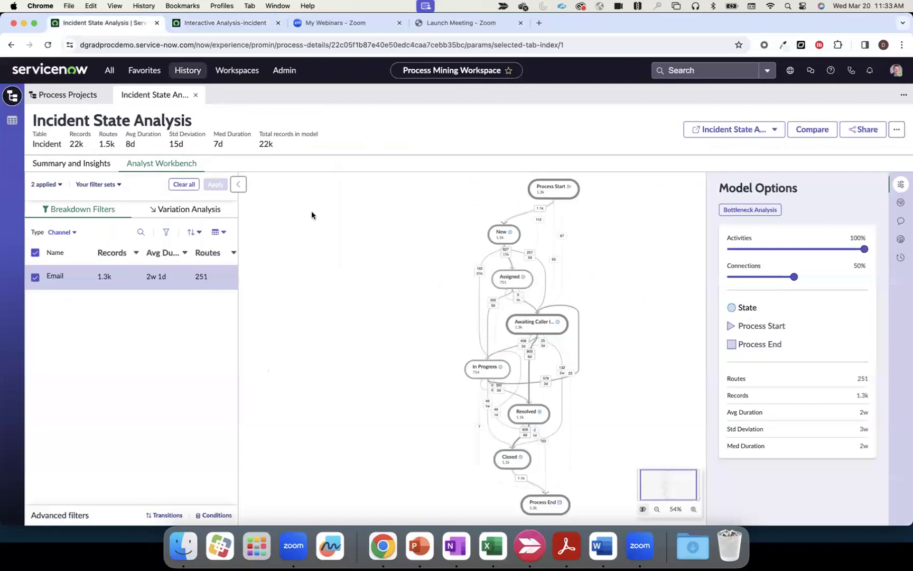
pyautogui.click(527, 324)
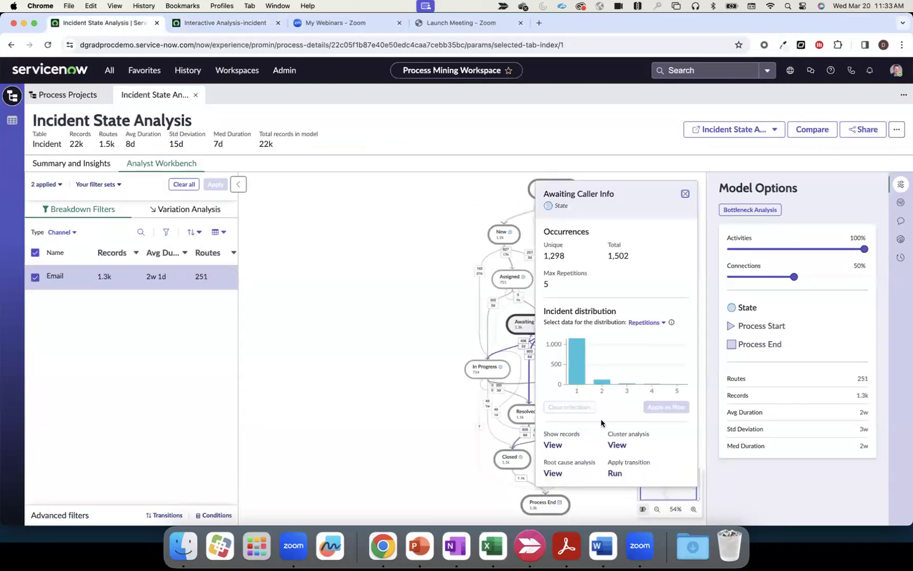
pyautogui.click(556, 475)
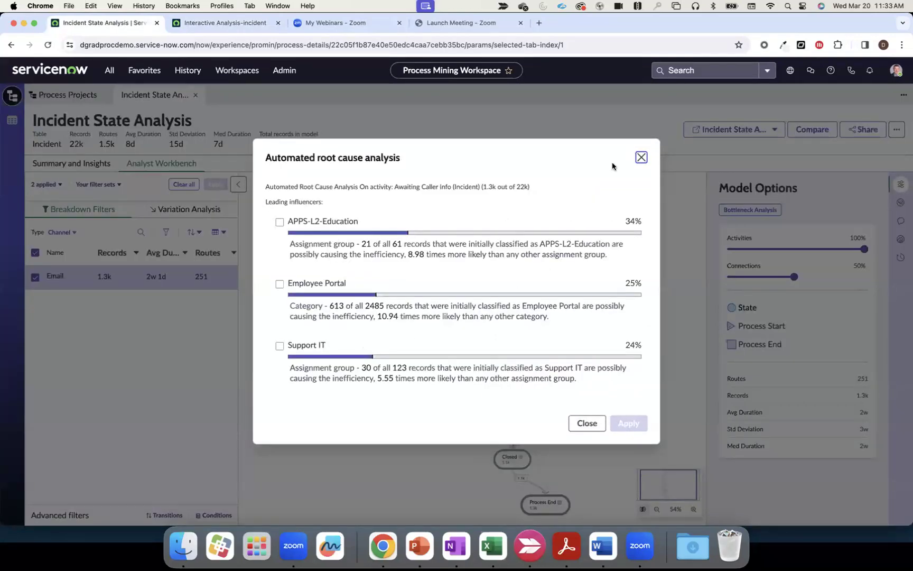
pyautogui.click(642, 158)
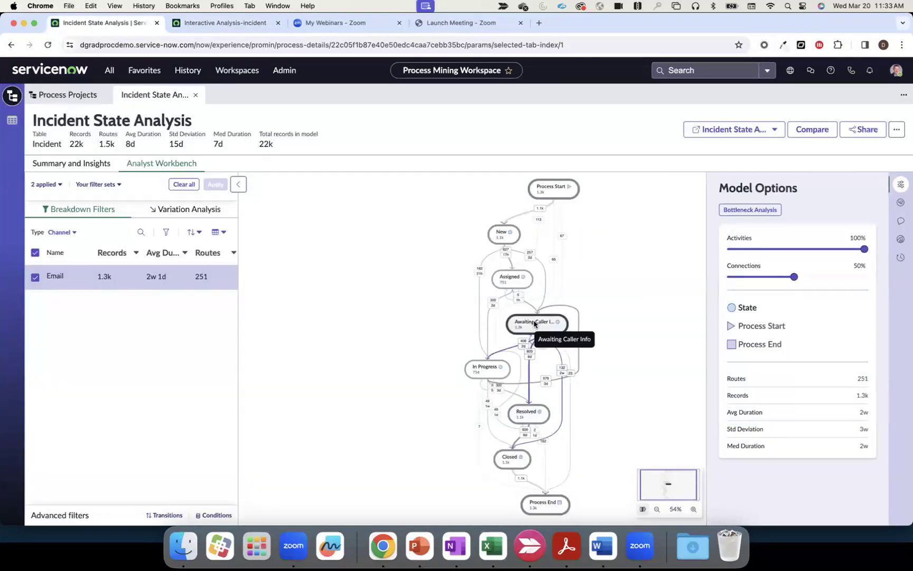
# Review the biggest clusters in the Awaiting Caller Info cluster analysis, and view and close the incident list of the first cluster
pyautogui.click(534, 324)
pyautogui.click(618, 447)
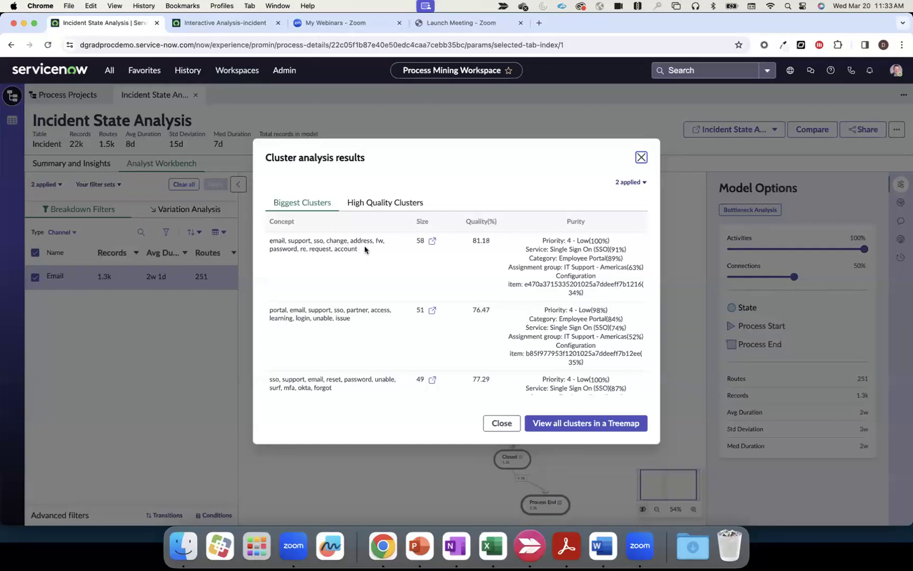
pyautogui.scroll(-3, 378, 278)
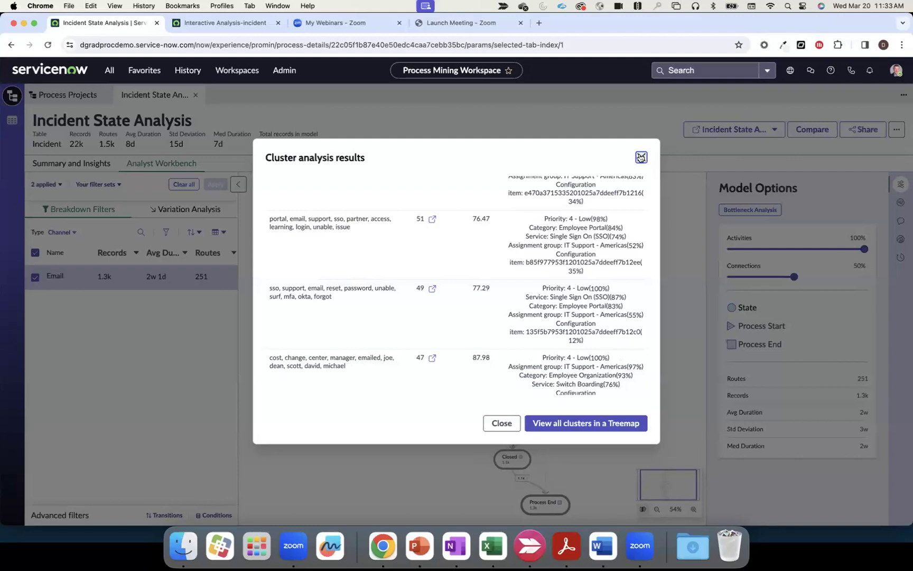
pyautogui.scroll(4, 428, 313)
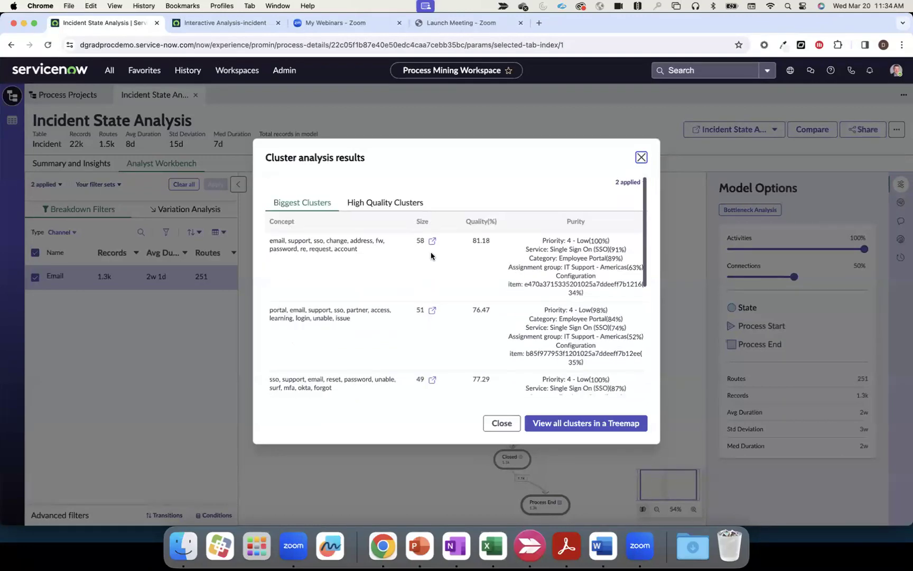
pyautogui.click(432, 241)
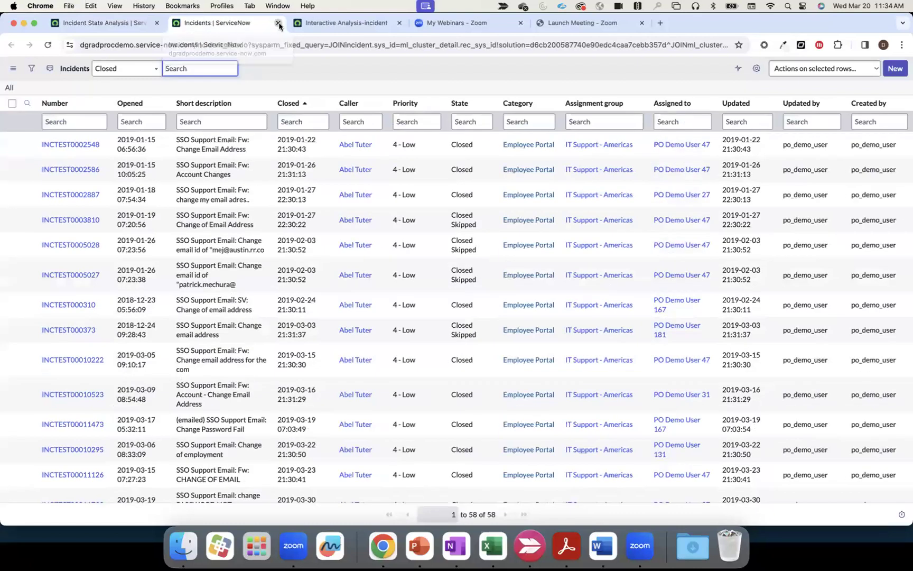
pyautogui.click(279, 23)
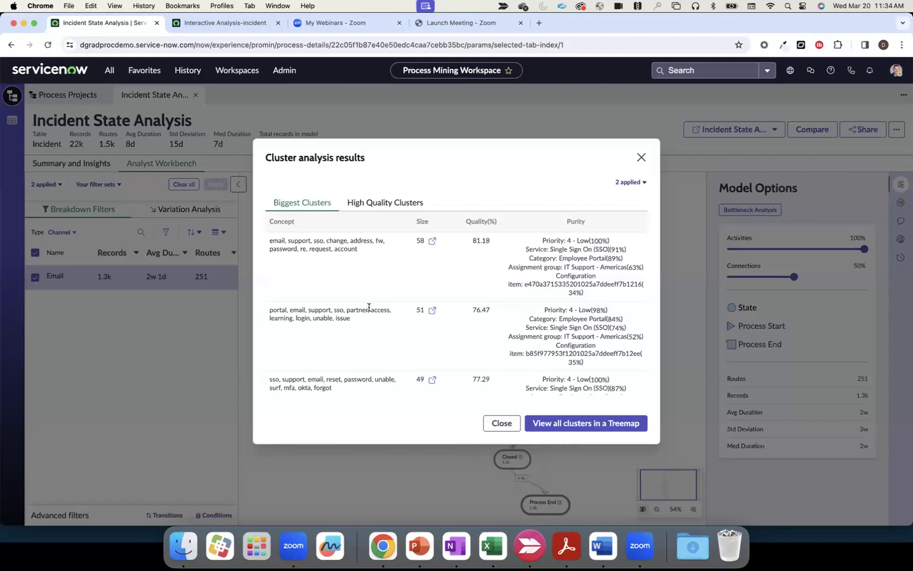
# Close the cluster results and write a new note mentioning the colleague, with the text "take a look at intake experience for email update"
pyautogui.click(639, 158)
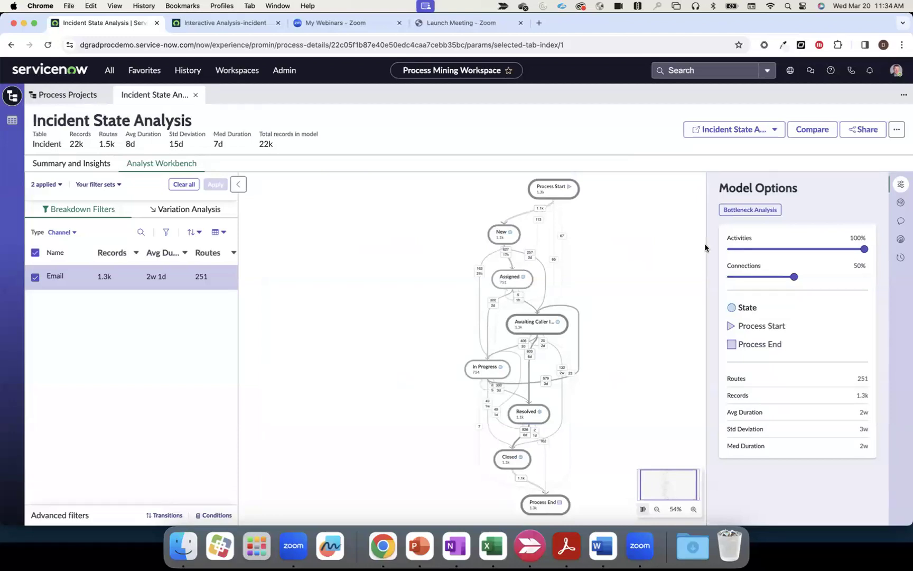
pyautogui.click(901, 221)
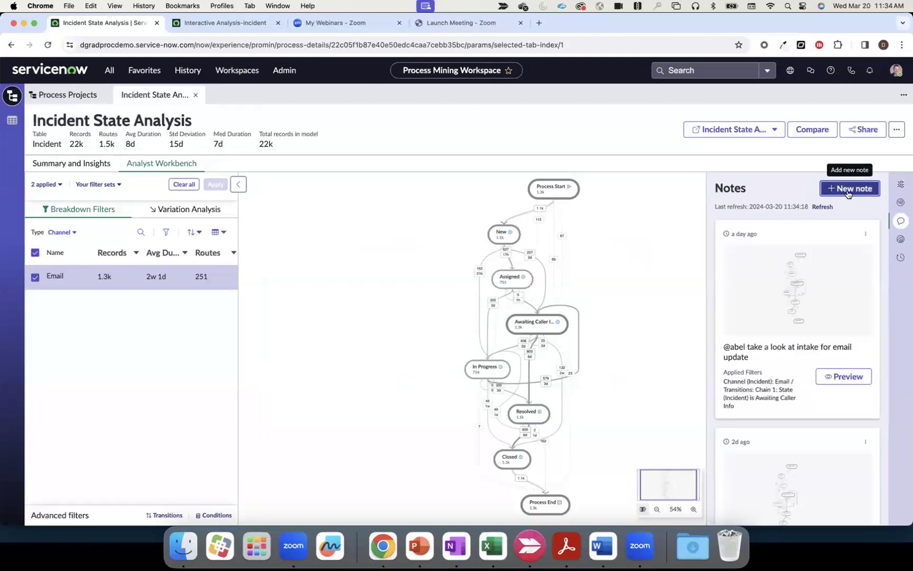
pyautogui.click(848, 190)
pyautogui.click(782, 227)
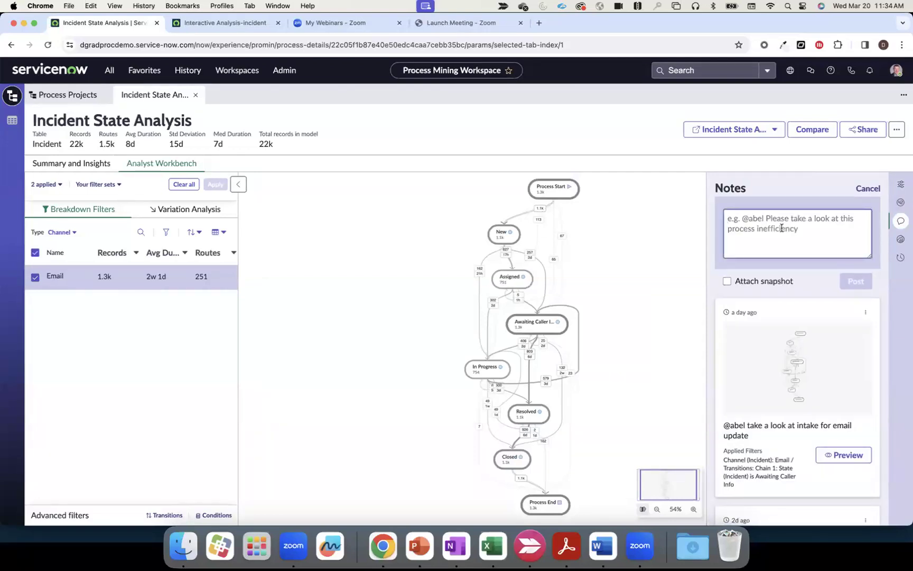
pyautogui.write('@abel')
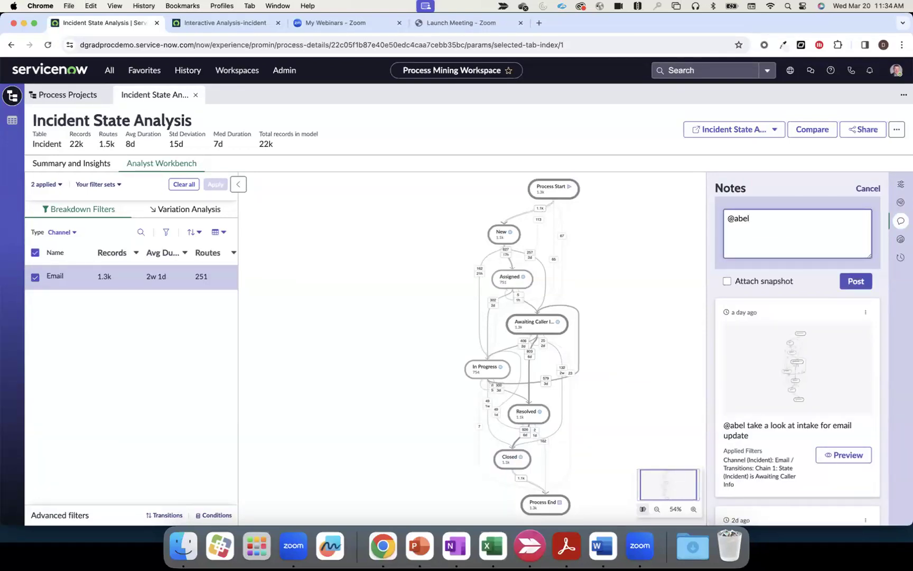
pyautogui.write(' take a look at intake expeir')
pyautogui.press('BackSpace')
pyautogui.write('rience for emap')
pyautogui.press('BackSpace')
pyautogui.press('BackSpace')
pyautogui.write('il')
pyautogui.press('BackSpace')
pyautogui.press('BackSpace')
pyautogui.write('ail update')
# Attach a snapshot of the process map to the note and post it
pyautogui.click(780, 284)
pyautogui.click(780, 284)
pyautogui.click(856, 281)
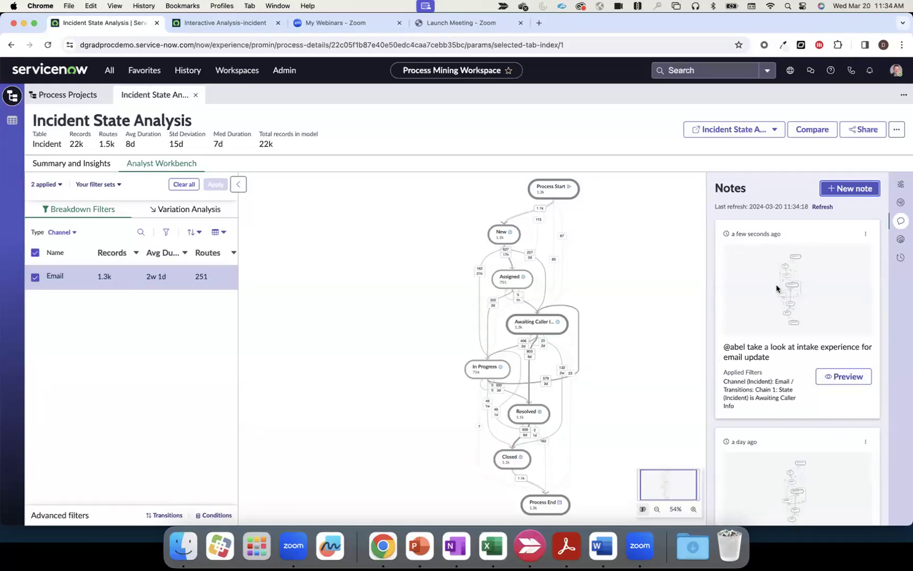
# Review the improvement initiatives and the options for creating or linking CIM entries and automation requests
pyautogui.click(901, 240)
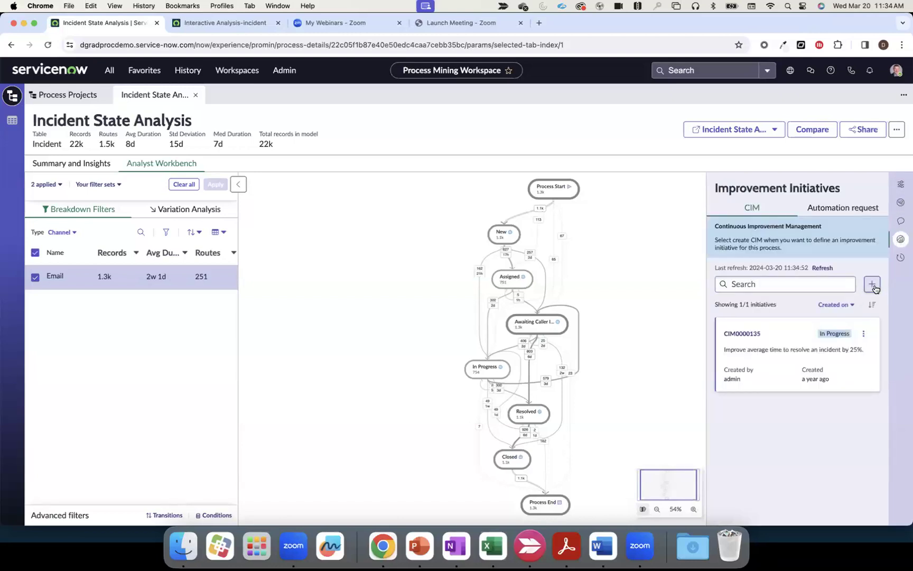
pyautogui.click(873, 286)
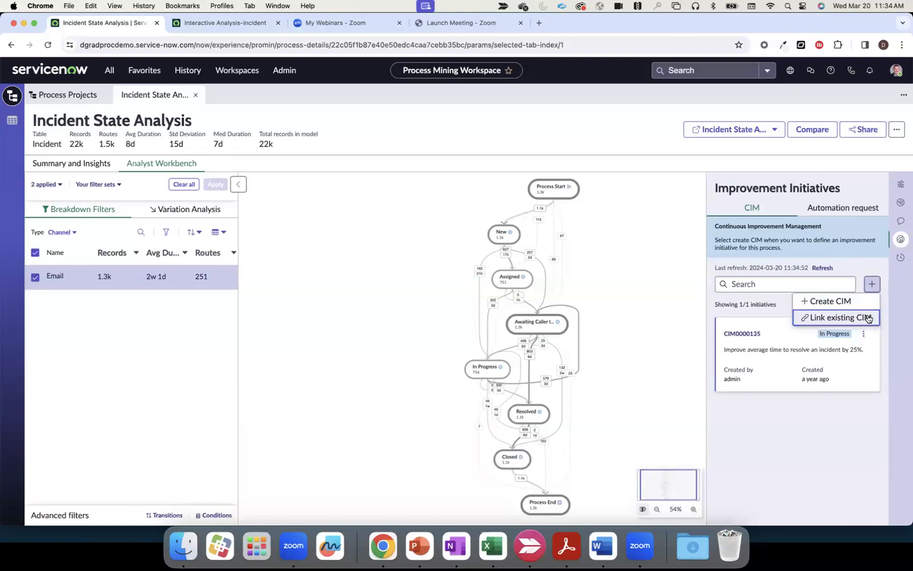
pyautogui.click(848, 209)
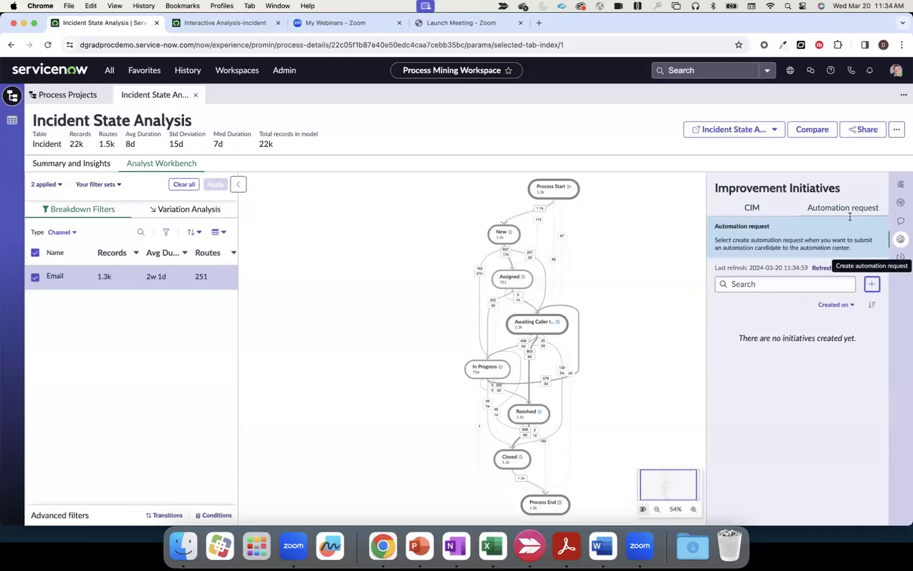
pyautogui.click(871, 288)
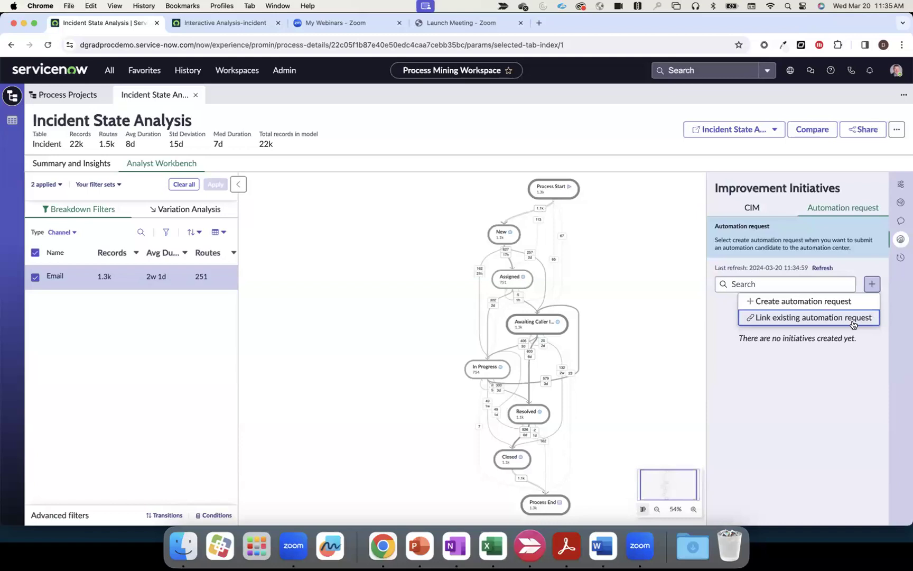
pyautogui.click(818, 399)
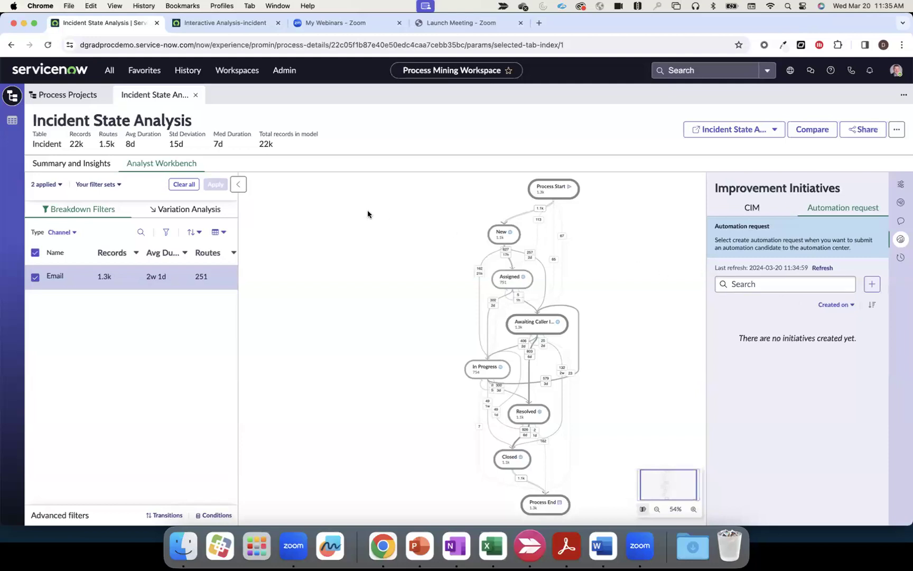
# Clear all applied filters from the process map and close the improvement initiatives
pyautogui.click(183, 186)
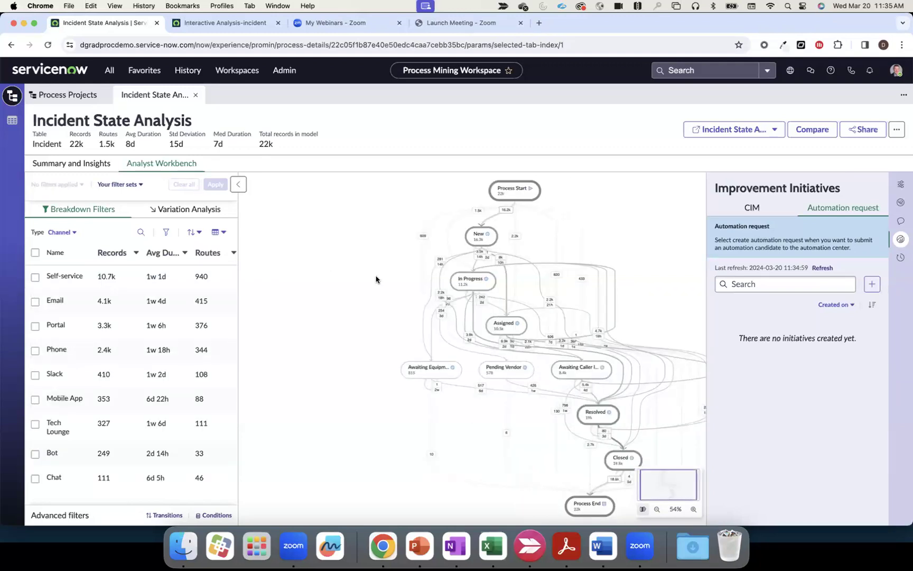
pyautogui.click(900, 238)
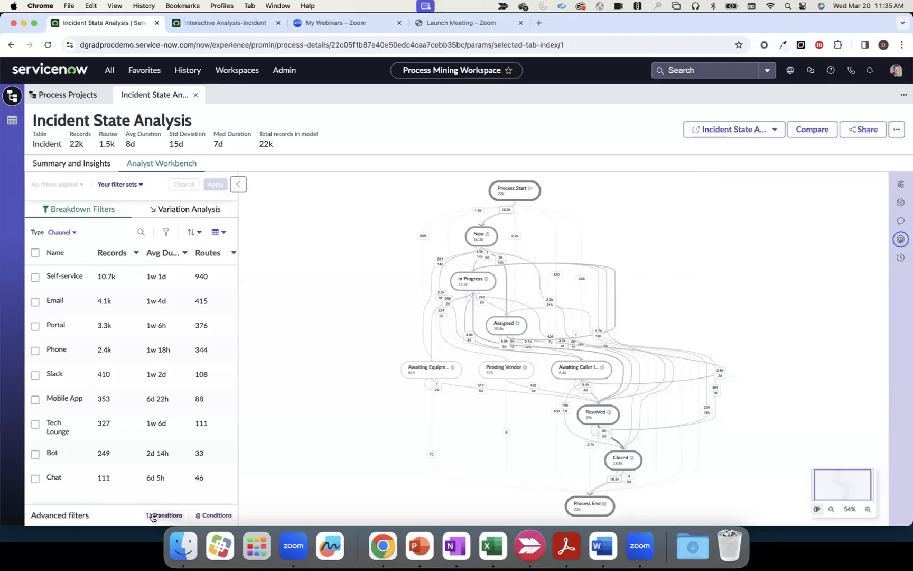
# Start an incident conditions filter and set its related list condition to Task SLA->Task
pyautogui.click(211, 516)
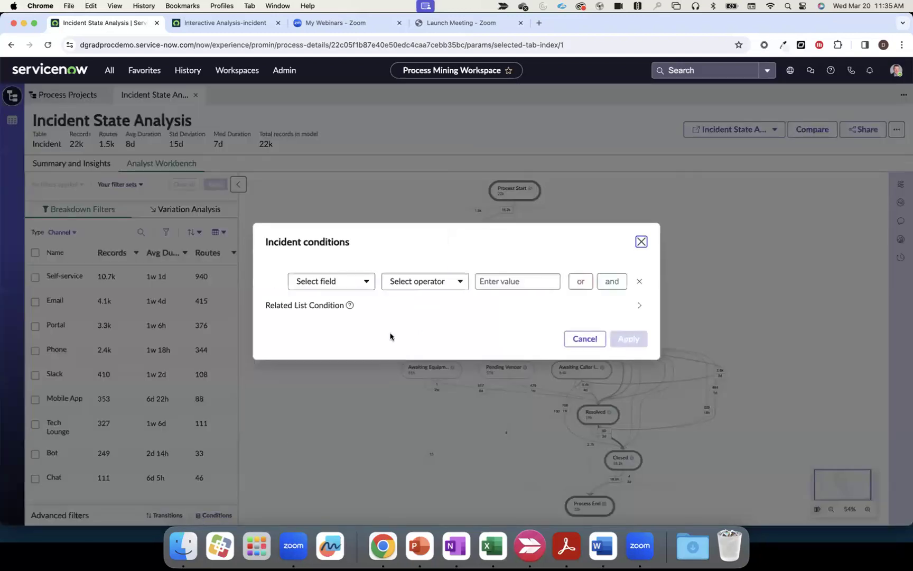
pyautogui.click(368, 284)
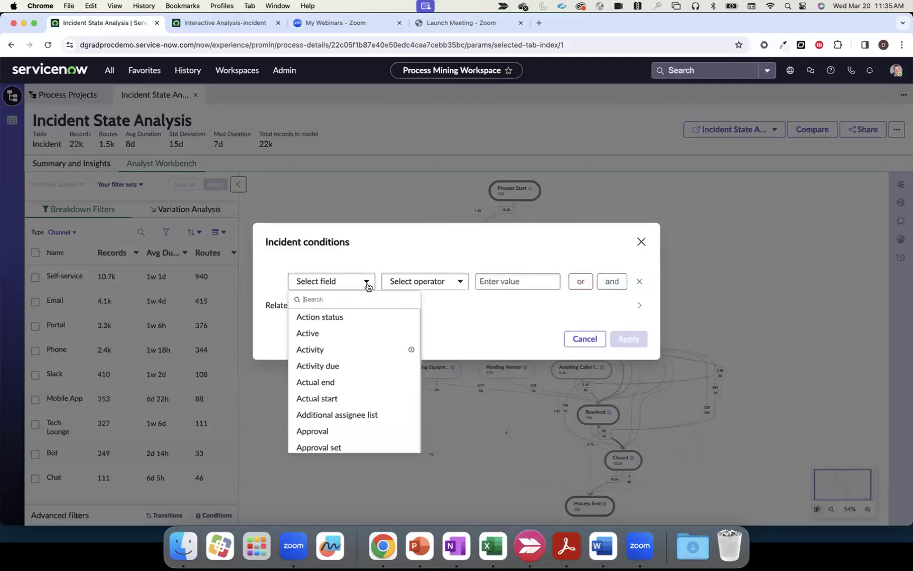
pyautogui.click(368, 285)
pyautogui.click(331, 304)
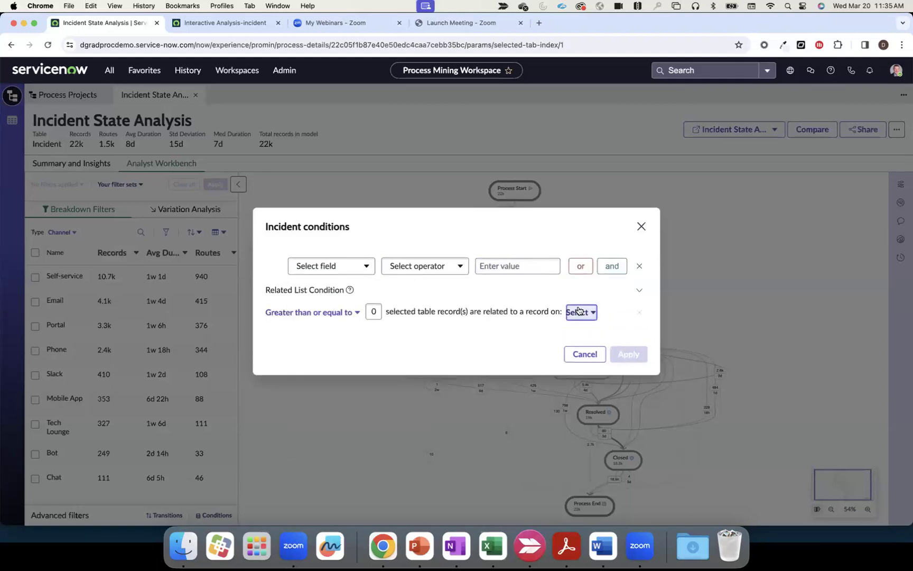
pyautogui.click(579, 312)
pyautogui.write('task')
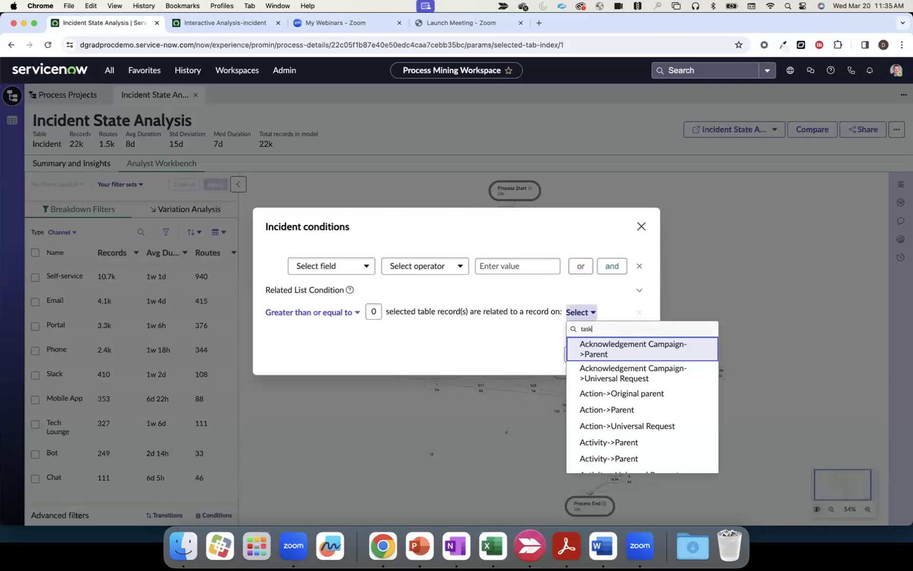
pyautogui.scroll(-2, 626, 370)
pyautogui.scroll(-2, 627, 392)
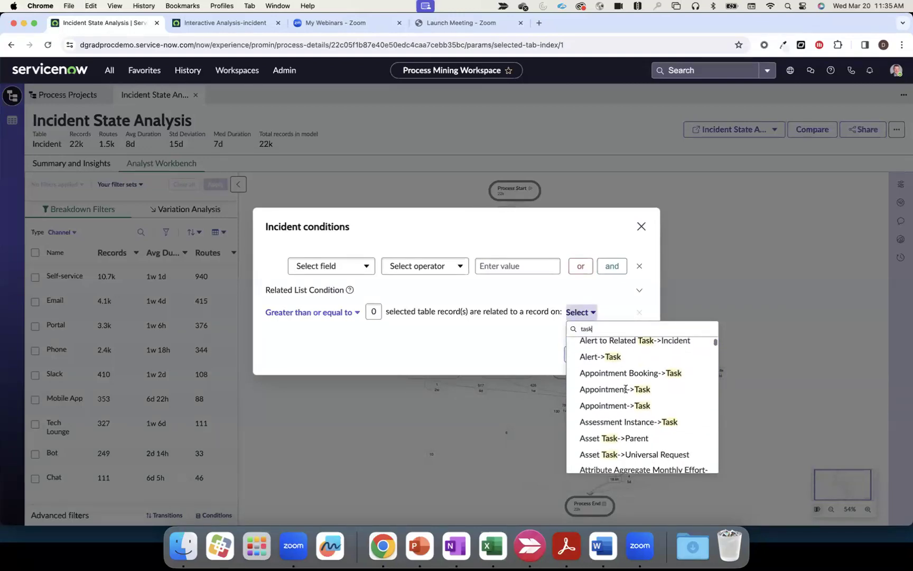
pyautogui.write('sl')
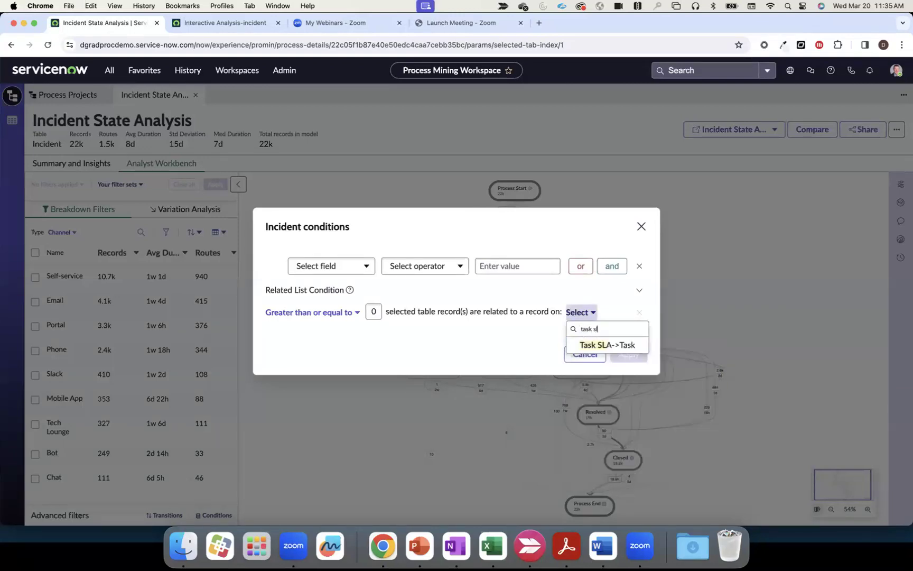
pyautogui.click(597, 345)
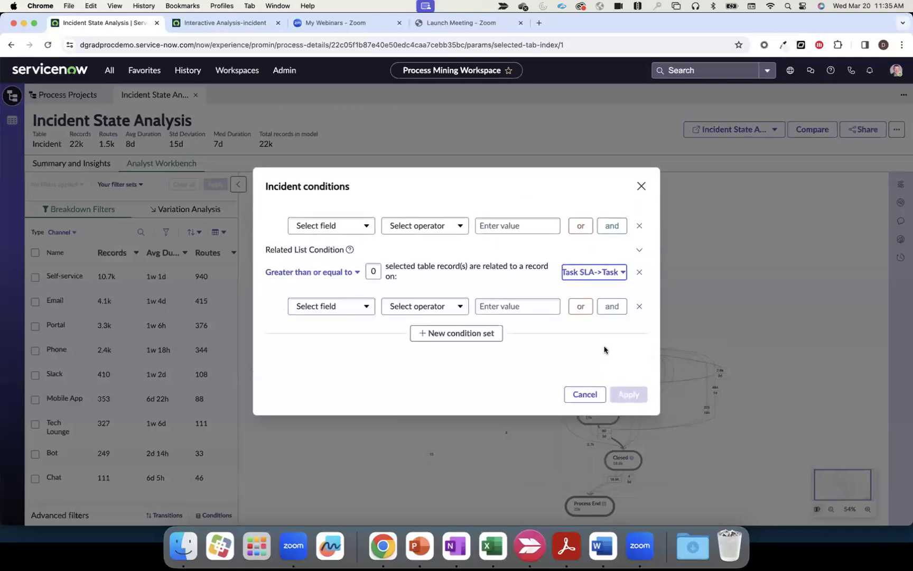
# Add the Task SLA condition Has breached is true, and close the incident conditions without applying them
pyautogui.click(349, 309)
pyautogui.scroll(-3, 348, 391)
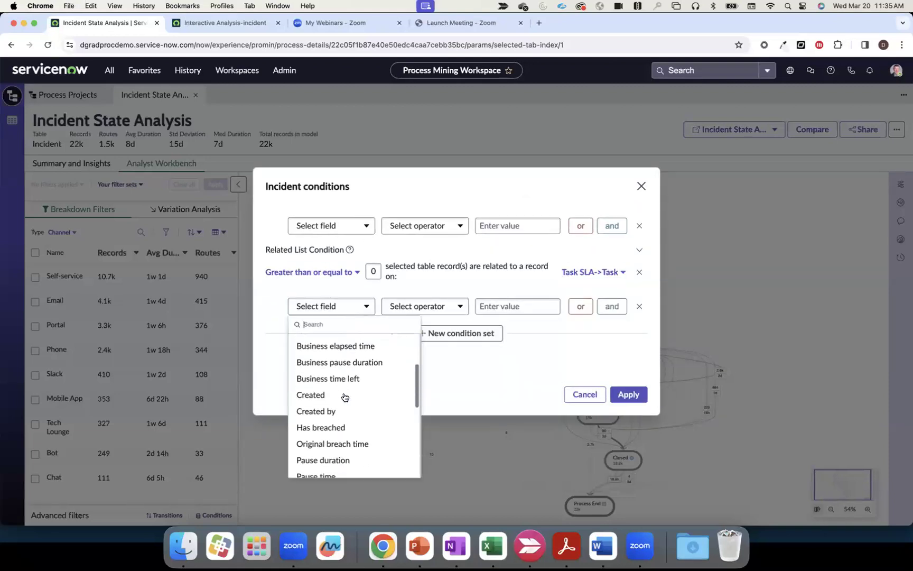
pyautogui.click(338, 427)
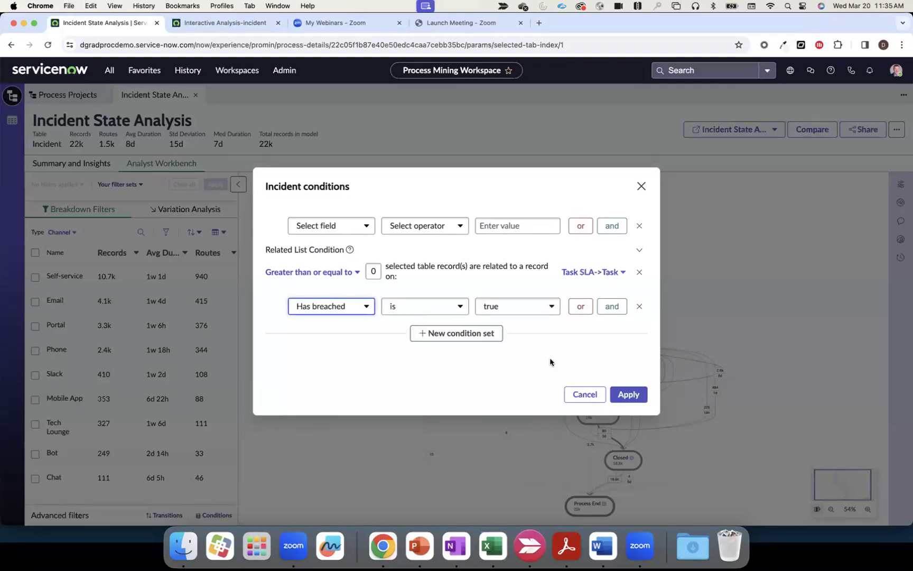
pyautogui.click(645, 188)
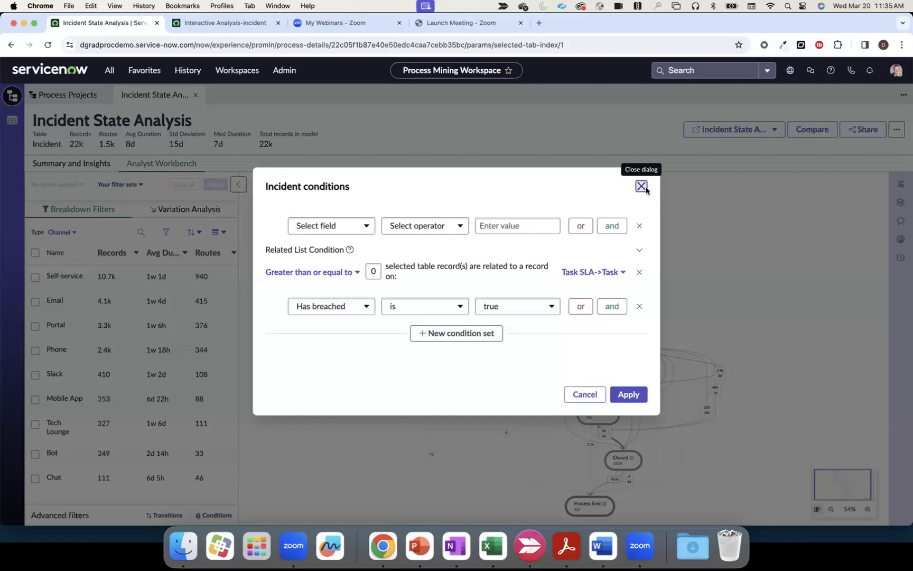
# Start a transitions filter whose first activity is State (Incident) is New, with the occurrence set to First
pyautogui.click(167, 515)
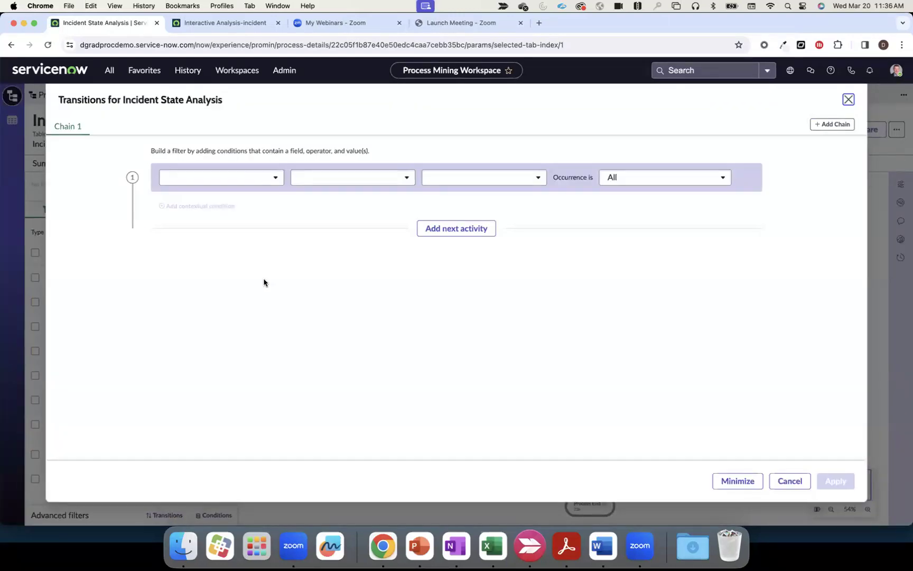
pyautogui.click(275, 179)
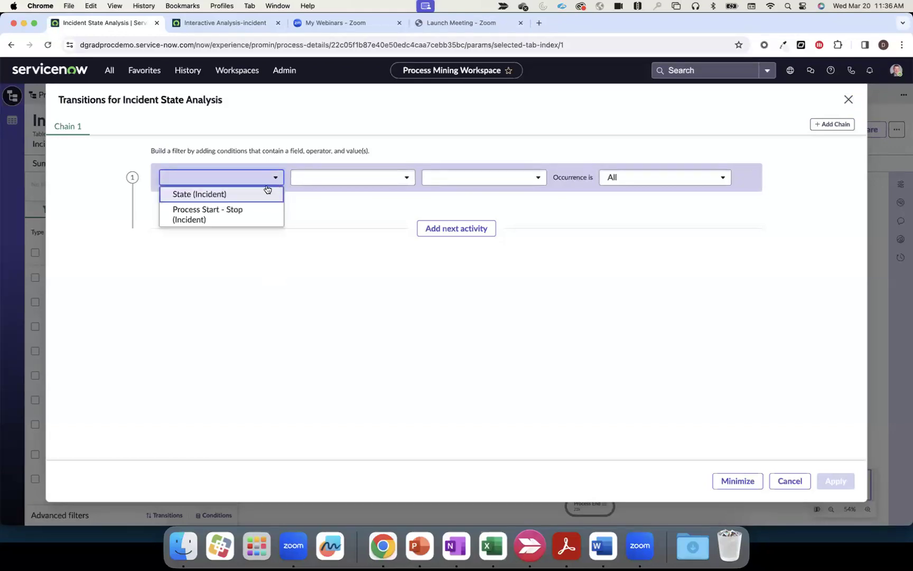
pyautogui.click(247, 198)
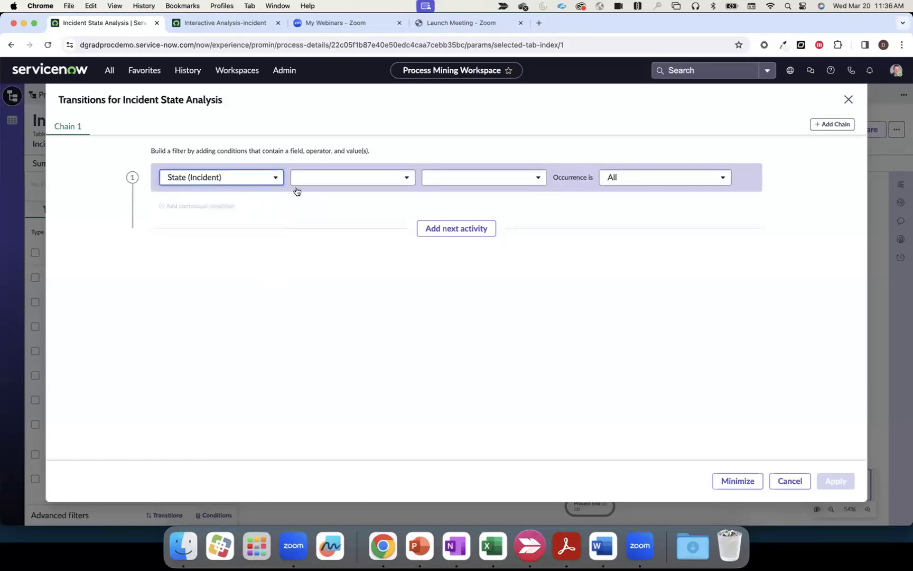
pyautogui.click(343, 182)
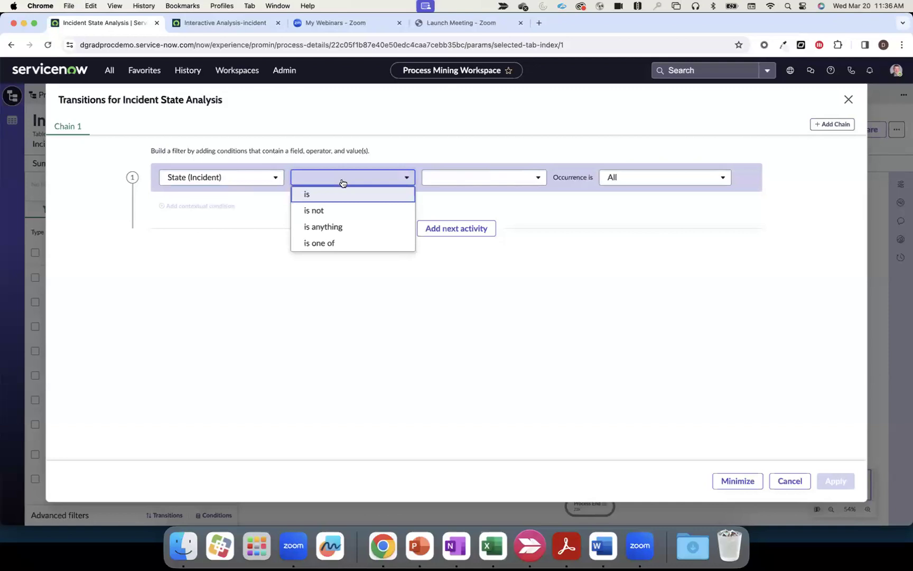
pyautogui.click(345, 193)
pyautogui.click(444, 177)
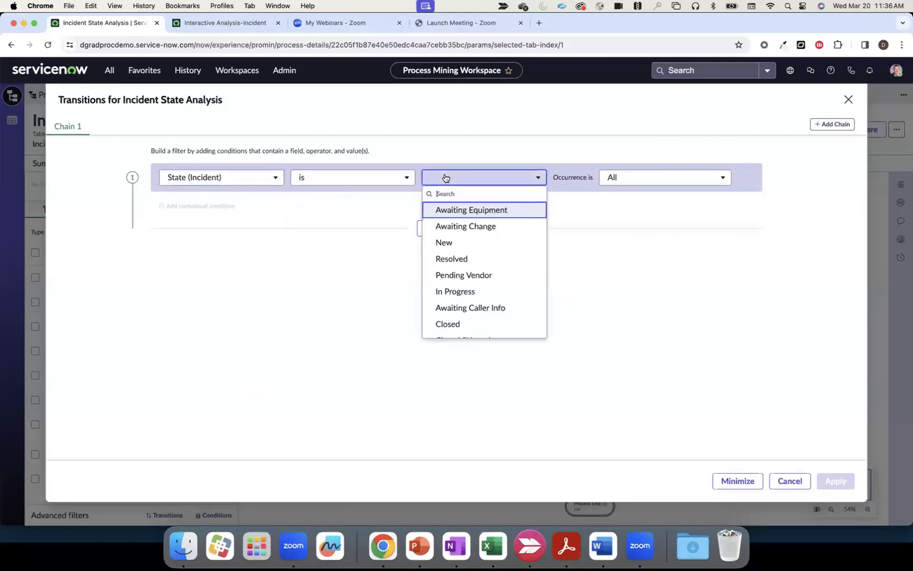
pyautogui.click(448, 247)
pyautogui.click(612, 179)
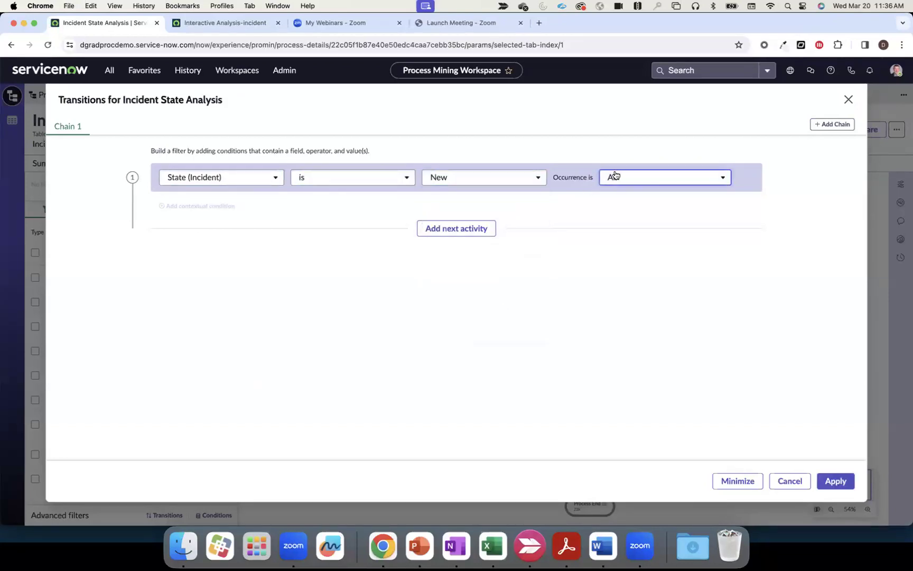
pyautogui.click(621, 210)
# Add a second activity to the transition chain with the condition State (Incident) is In Progress
pyautogui.click(459, 228)
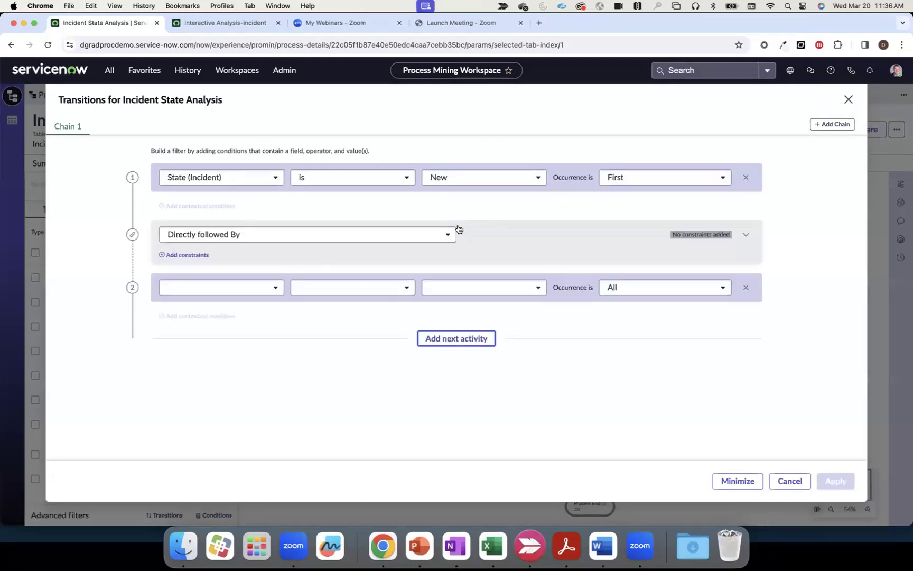
pyautogui.click(218, 288)
pyautogui.click(212, 303)
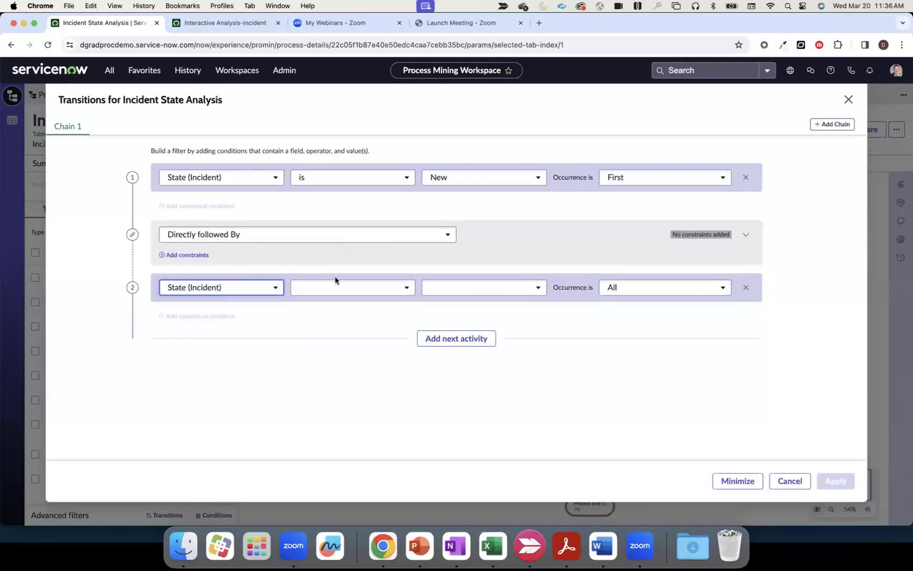
pyautogui.click(338, 288)
pyautogui.click(338, 305)
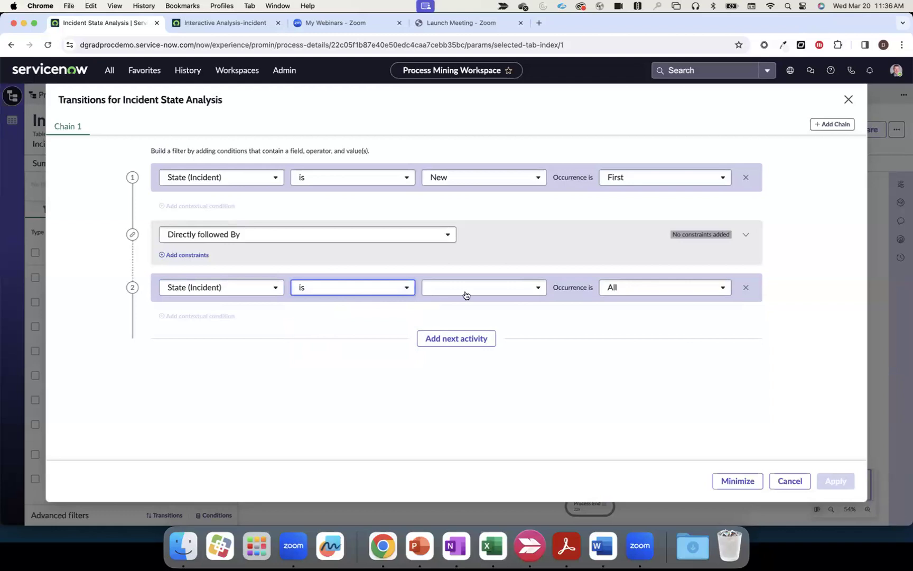
pyautogui.click(467, 291)
pyautogui.click(475, 402)
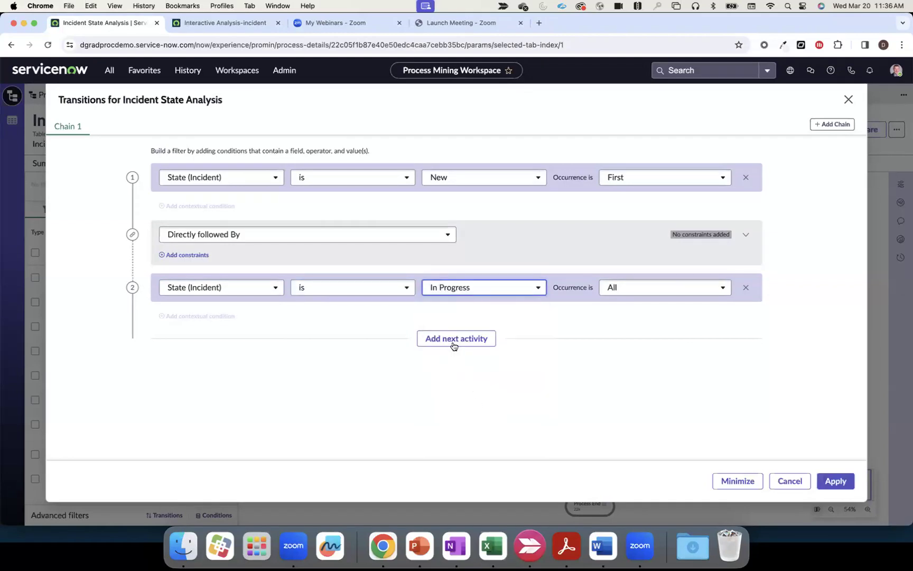
# Add a third activity to the transition chain and change both links between activities to Eventually followed By
pyautogui.click(452, 343)
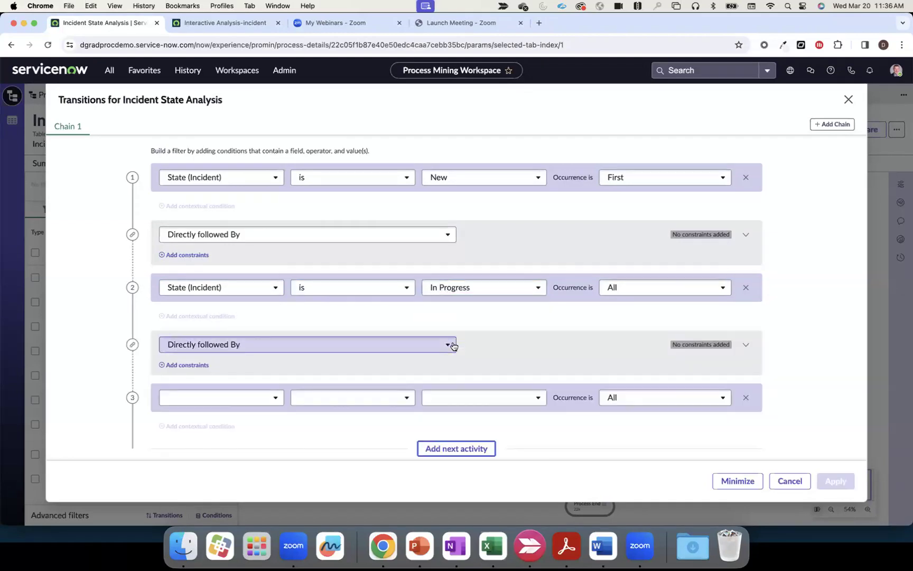
pyautogui.click(285, 242)
pyautogui.click(267, 266)
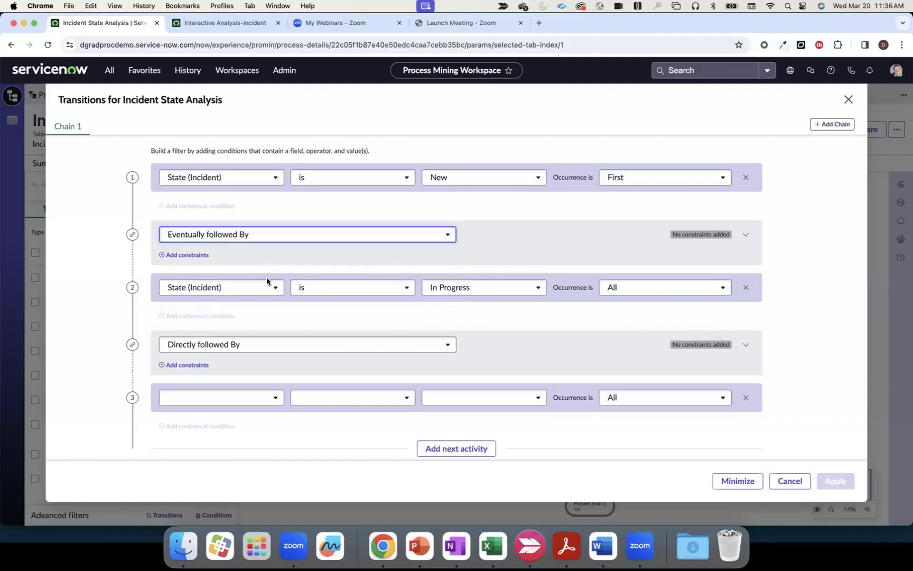
pyautogui.click(248, 346)
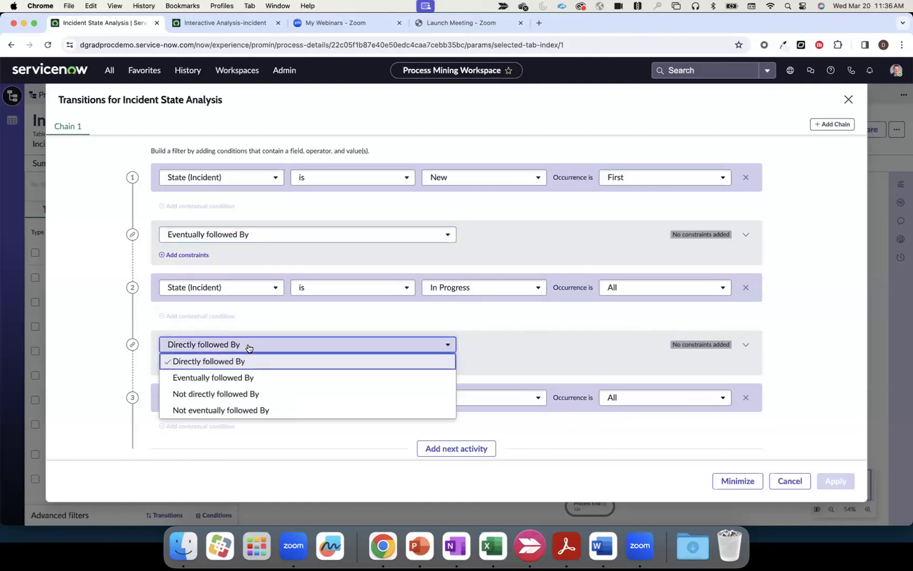
pyautogui.click(230, 379)
# Define the third activity of the chain with the condition State (Incident) is Resolved
pyautogui.click(221, 398)
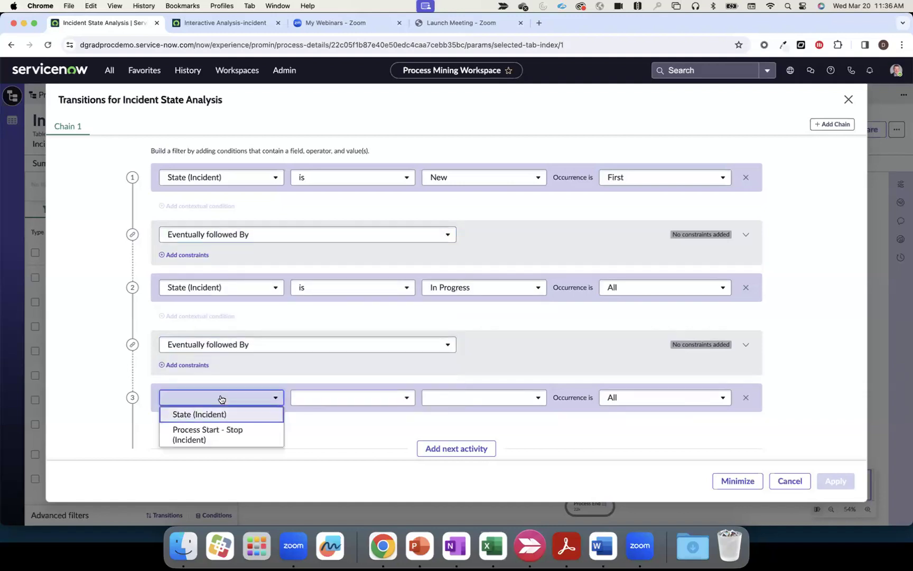
pyautogui.click(216, 417)
pyautogui.click(315, 401)
pyautogui.click(346, 415)
pyautogui.click(474, 399)
pyautogui.scroll(-1, 465, 317)
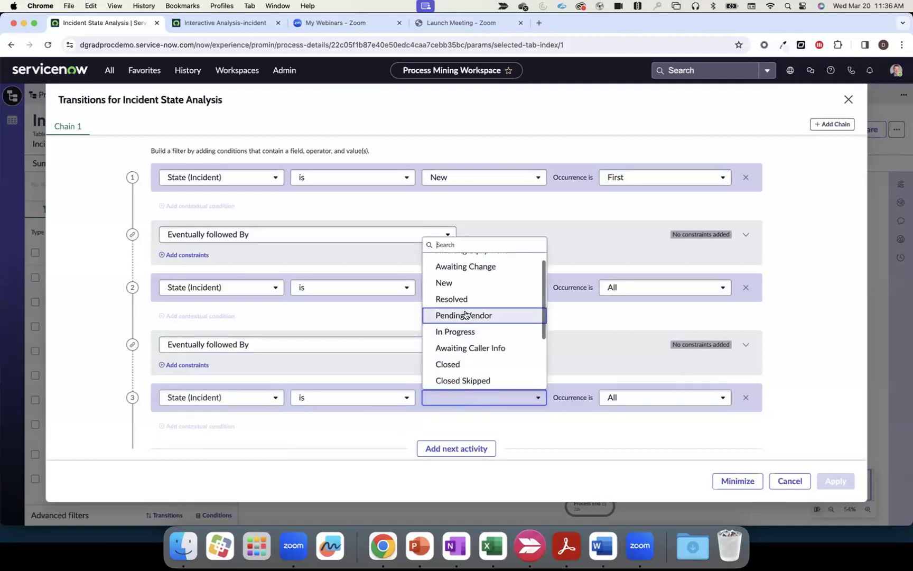
pyautogui.click(467, 299)
# Add a constraint to the link between New and In Progress with a duration from 2 days
pyautogui.click(201, 255)
pyautogui.click(238, 314)
pyautogui.click(264, 339)
# Constrain the link between In Progress and Resolved to a duration of up to 2 hours, and apply the transitions filter
pyautogui.scroll(-3, 323, 328)
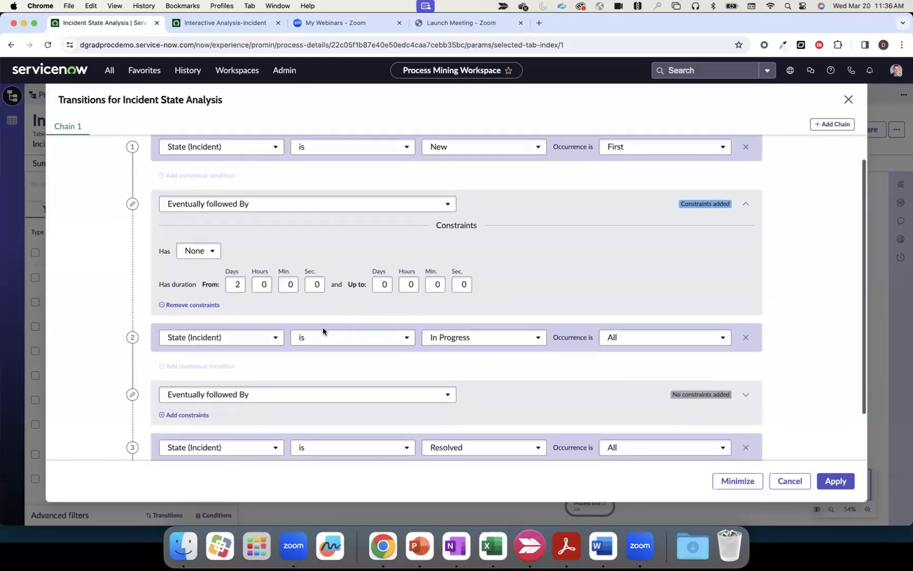
pyautogui.click(202, 358)
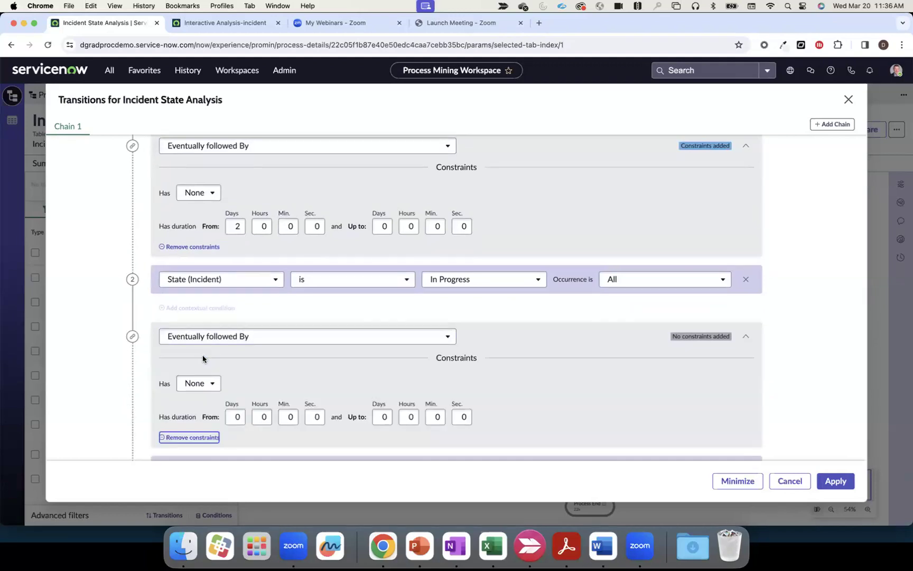
pyautogui.click(411, 419)
pyautogui.write('2')
pyautogui.click(555, 390)
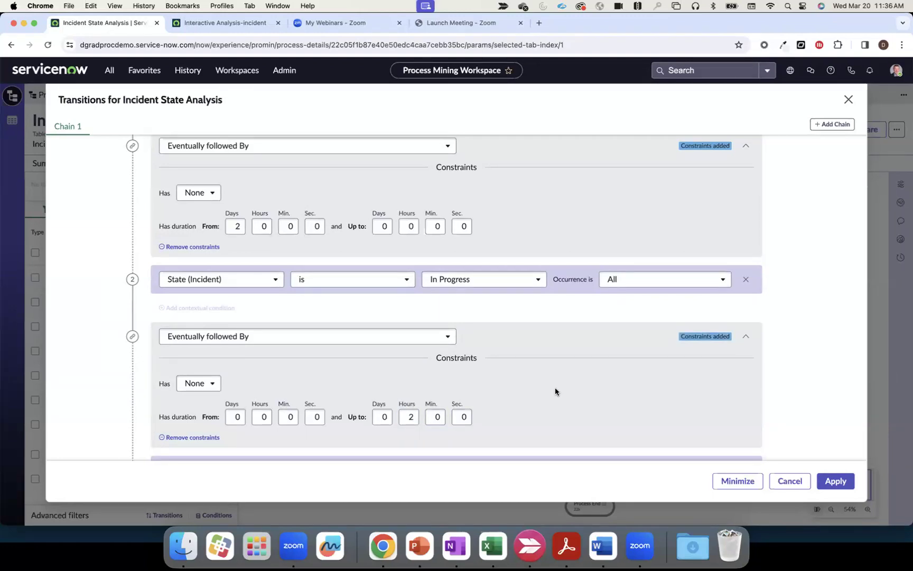
pyautogui.scroll(-3, 555, 388)
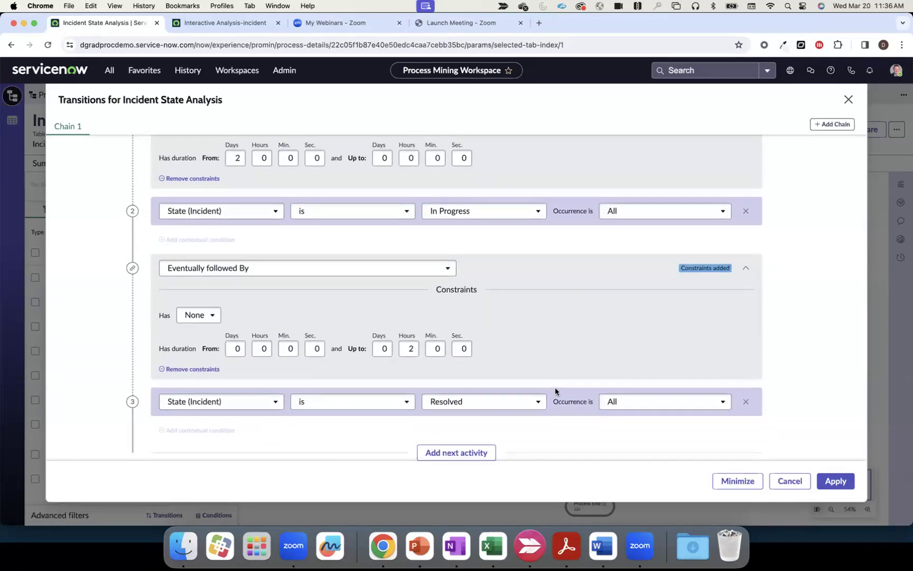
pyautogui.scroll(-1, 793, 381)
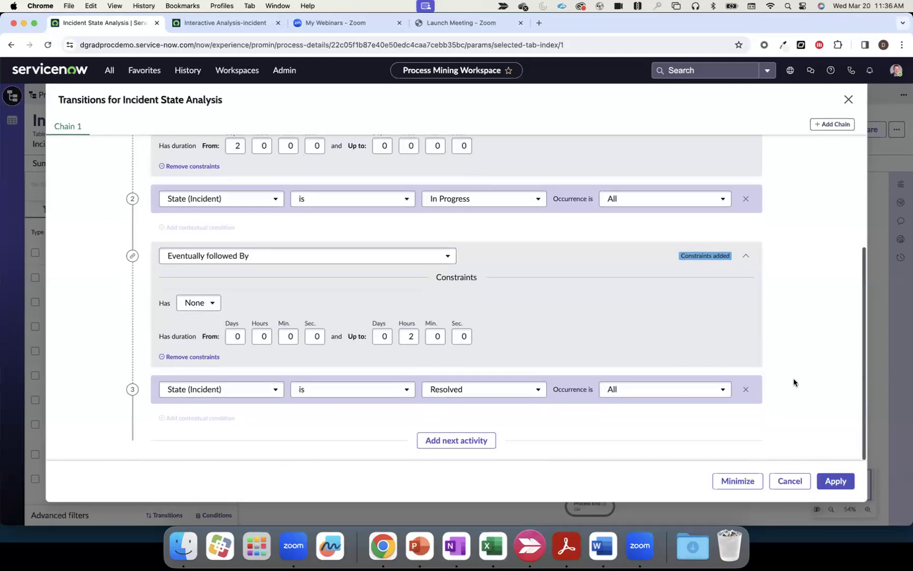
pyautogui.click(836, 481)
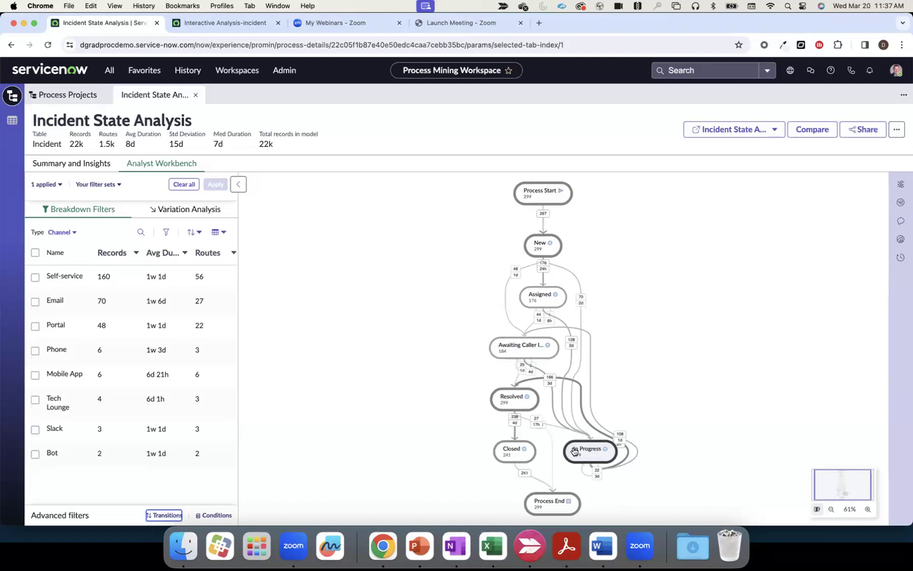
# Examine the In Progress - Resolved transition's statistics and its incident distribution by repetitions and by duration
pyautogui.click(620, 449)
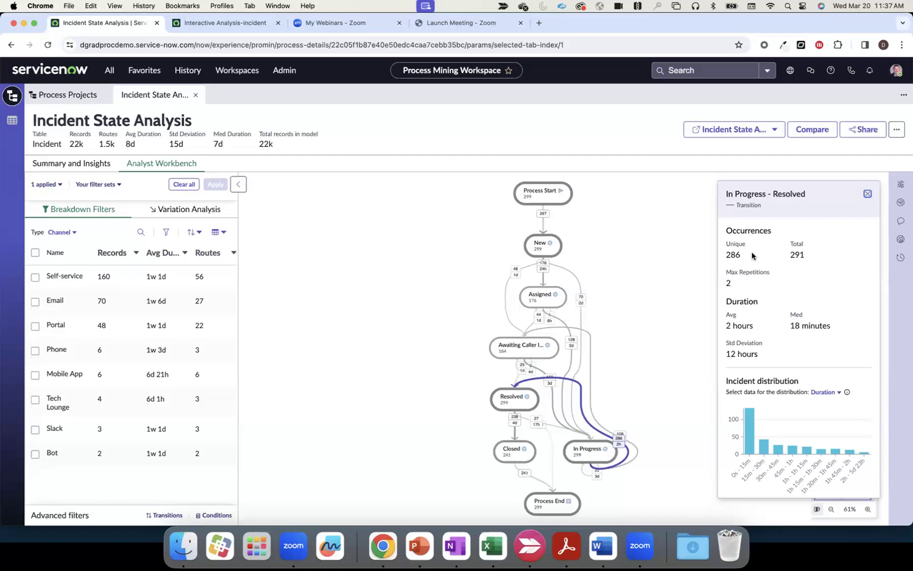
pyautogui.scroll(-5, 752, 255)
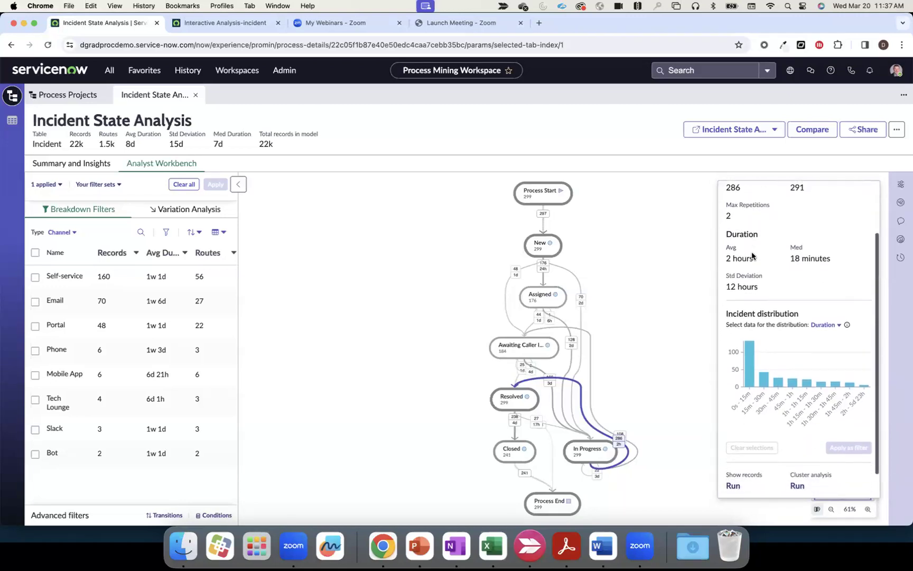
pyautogui.click(825, 296)
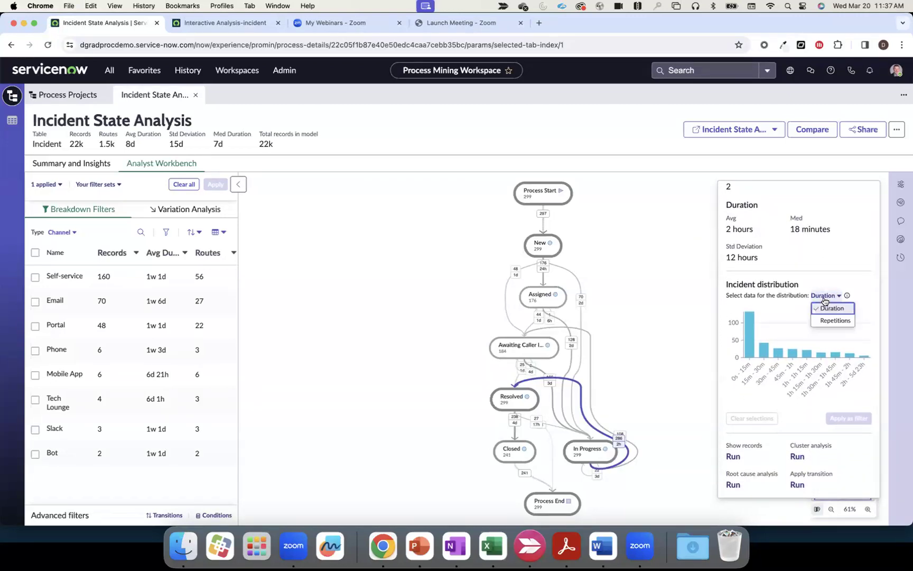
pyautogui.click(829, 319)
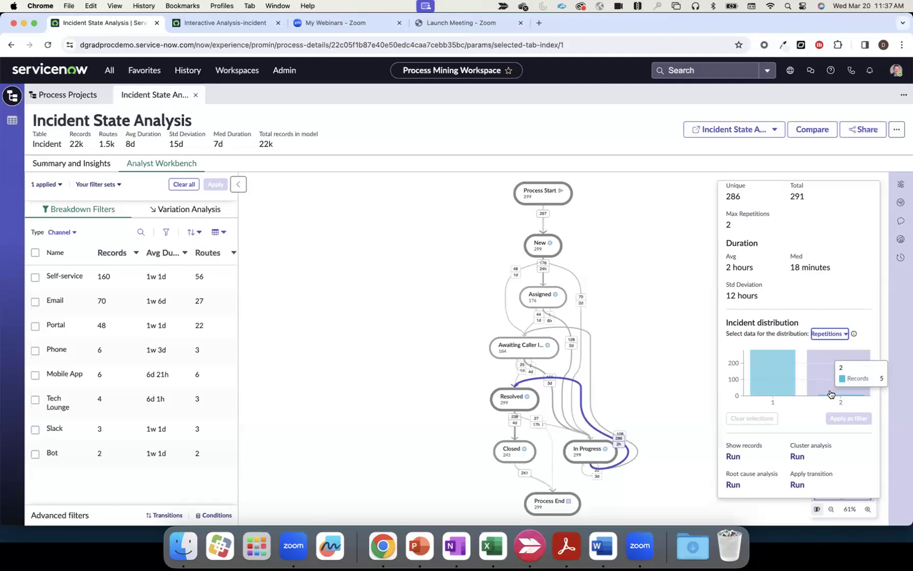
pyautogui.click(820, 336)
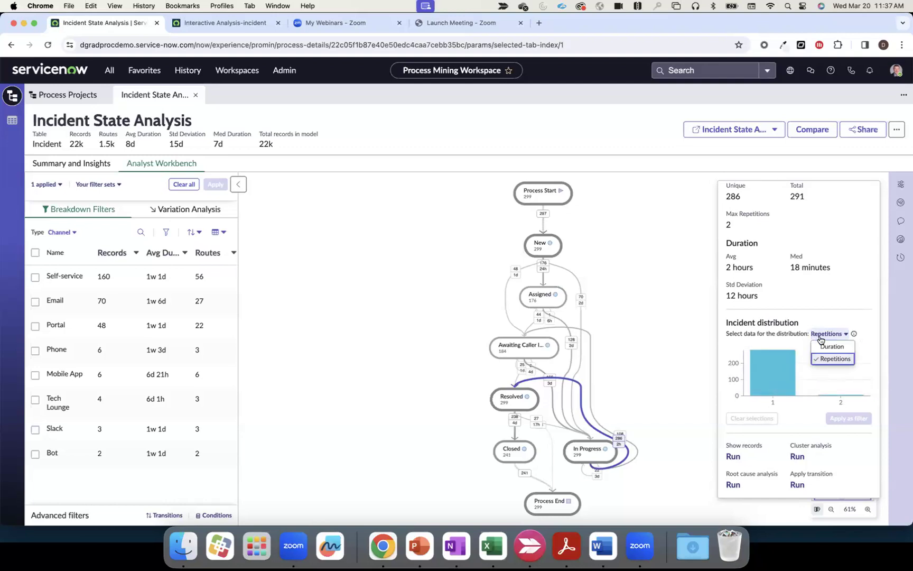
pyautogui.click(831, 347)
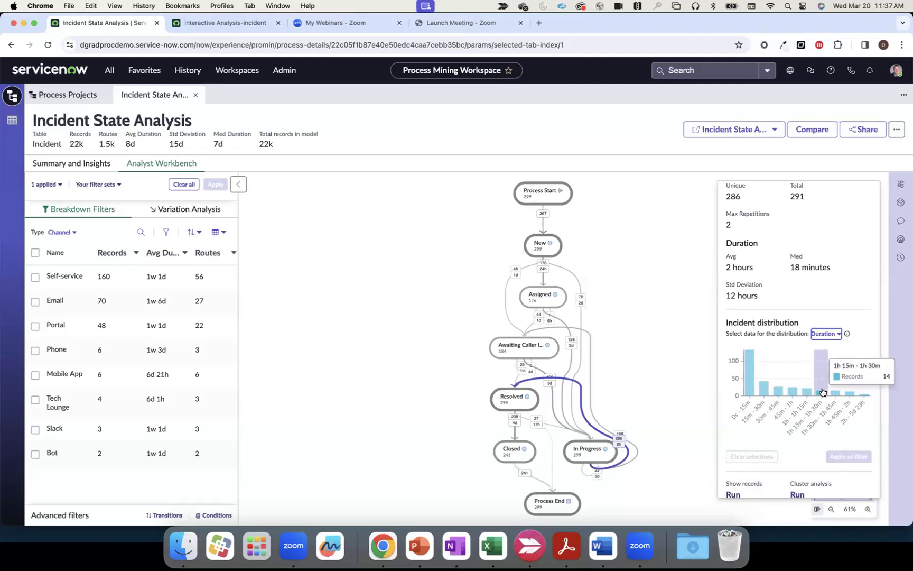
# Apply the 0s - 15m duration range of the In Progress - Resolved transition as a filter, and review that transition's details again
pyautogui.click(753, 390)
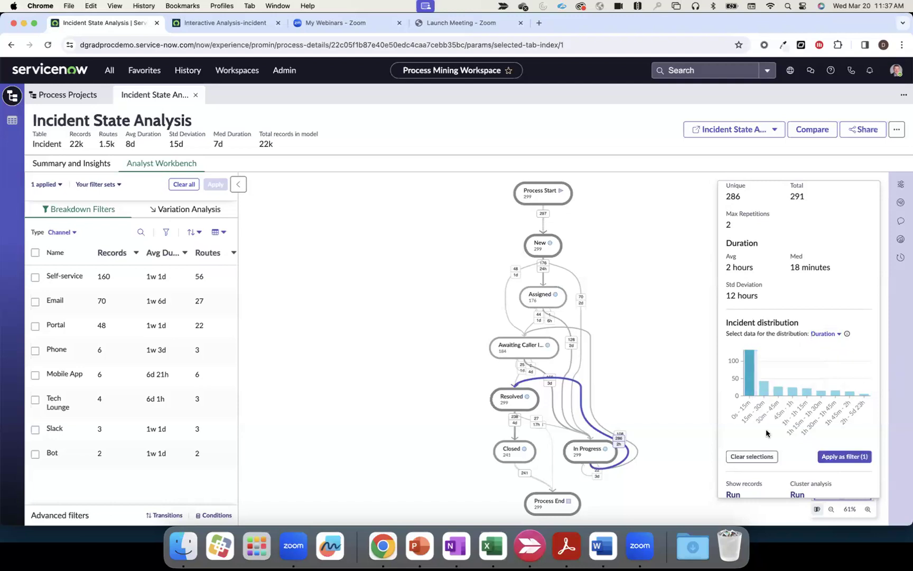
pyautogui.click(843, 457)
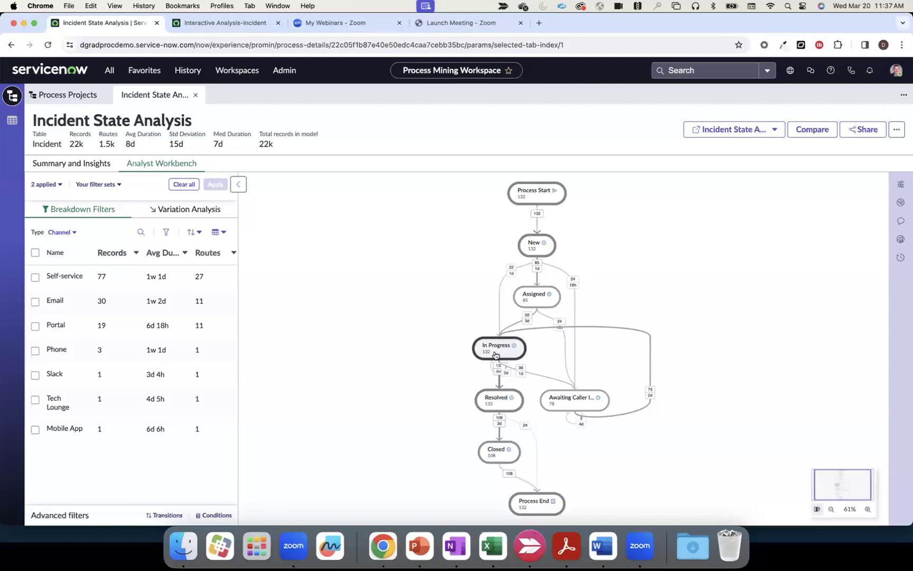
pyautogui.click(498, 372)
pyautogui.scroll(-3, 737, 404)
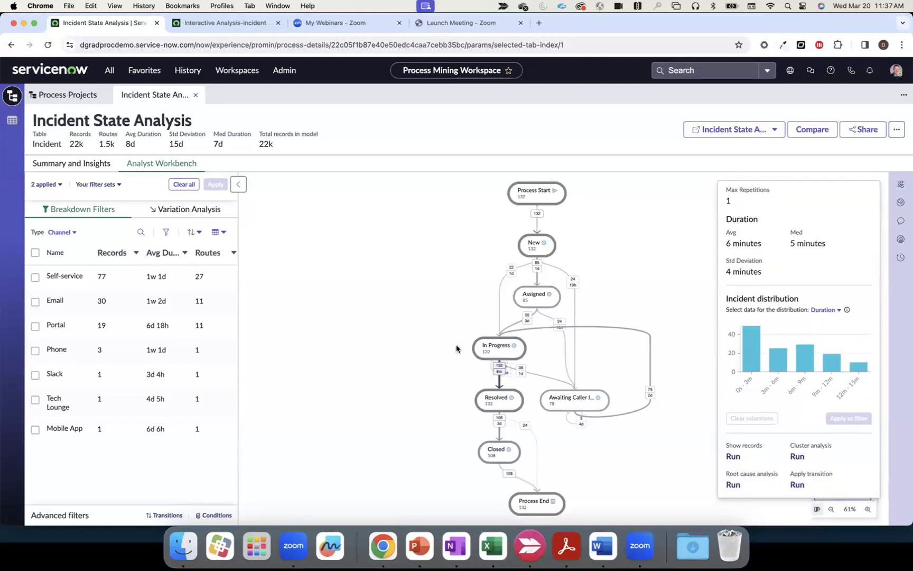
# Save the applied filters as a new filter set titled "Super easy things to solve - maybe automate" and check the saved filter sets
pyautogui.click(106, 184)
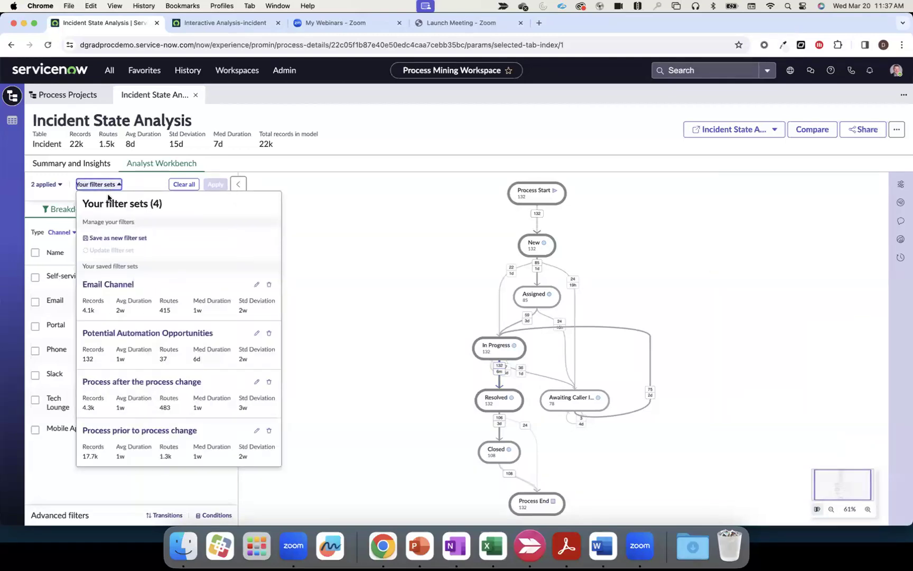
pyautogui.click(119, 238)
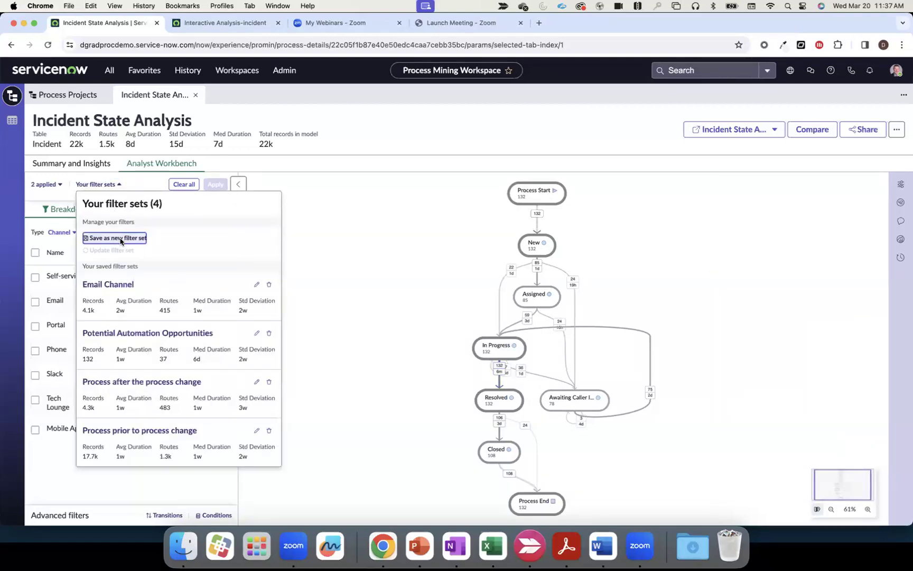
pyautogui.click(303, 251)
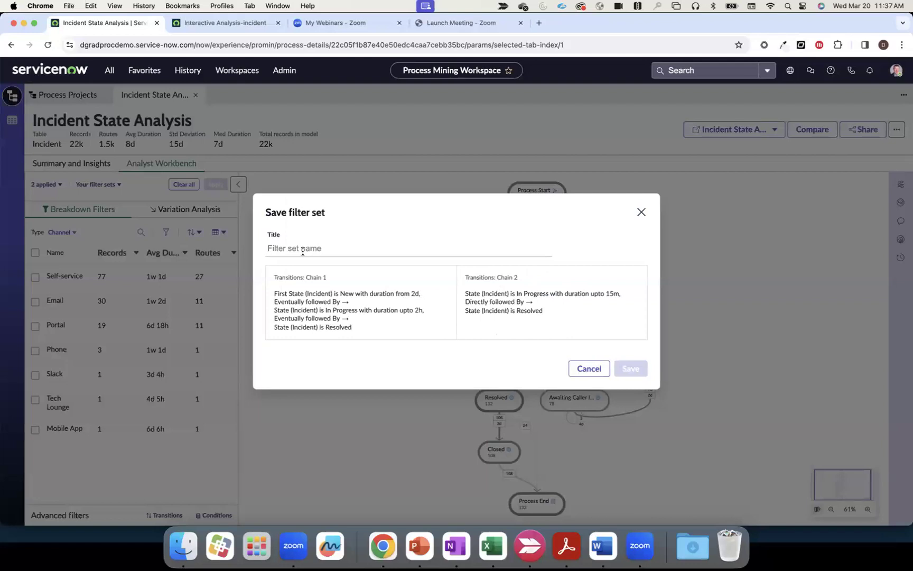
pyautogui.write('Super easy things to solve')
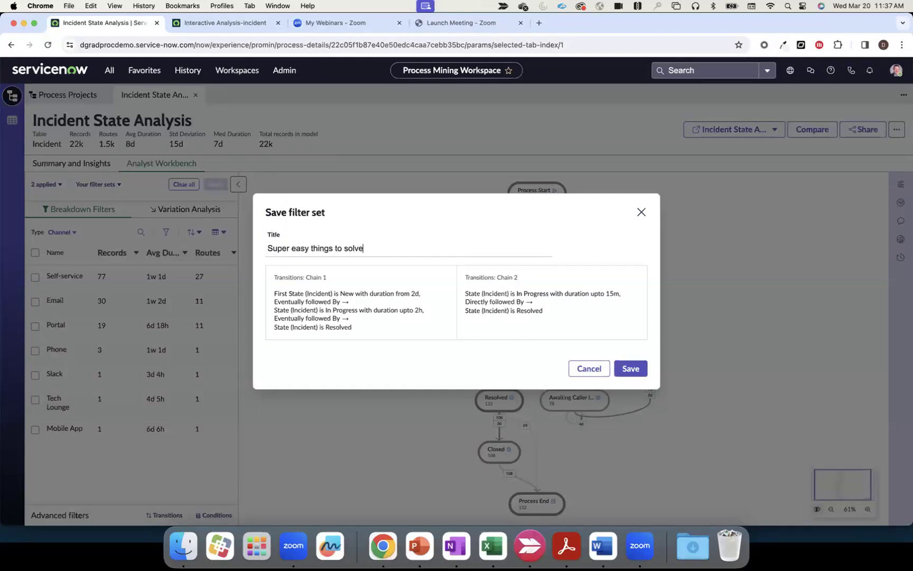
pyautogui.write(' - maybe automate')
pyautogui.click(631, 368)
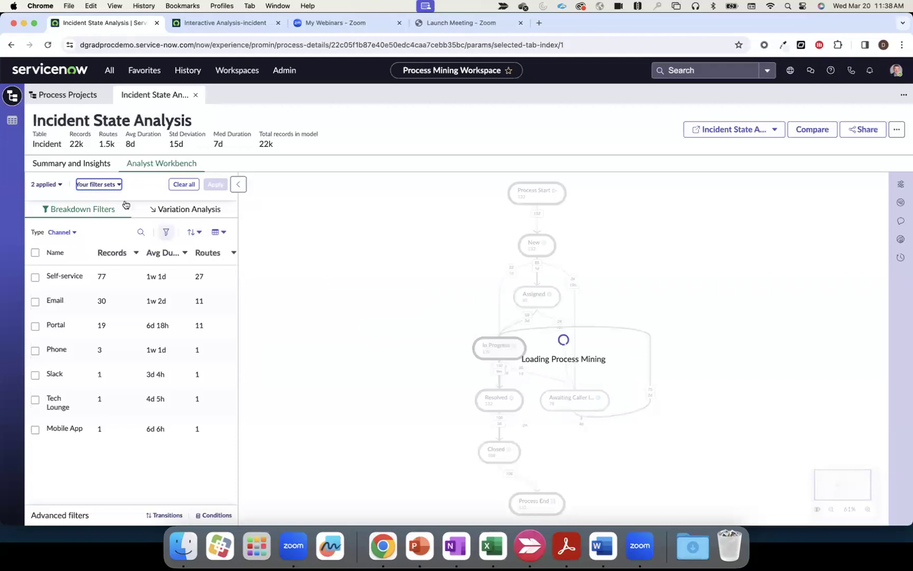
pyautogui.click(113, 185)
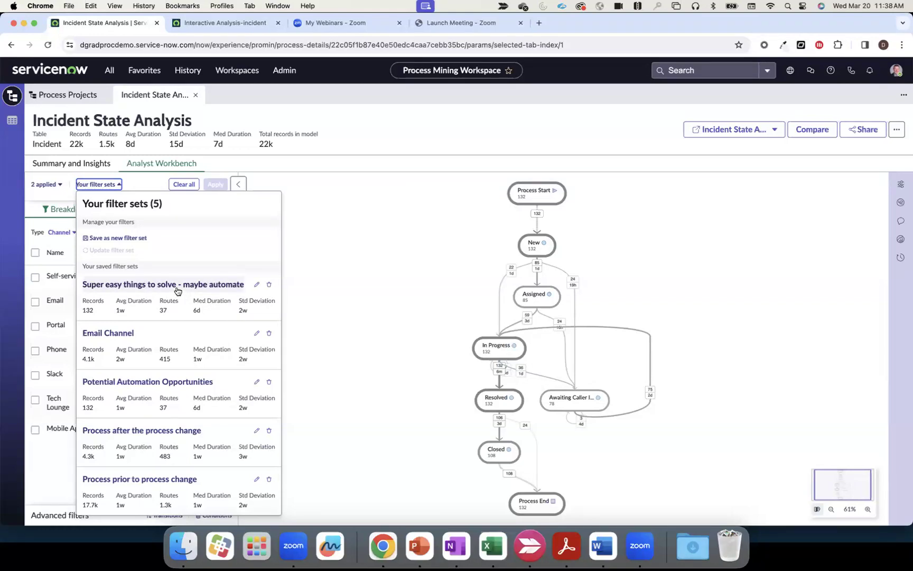
pyautogui.click(346, 261)
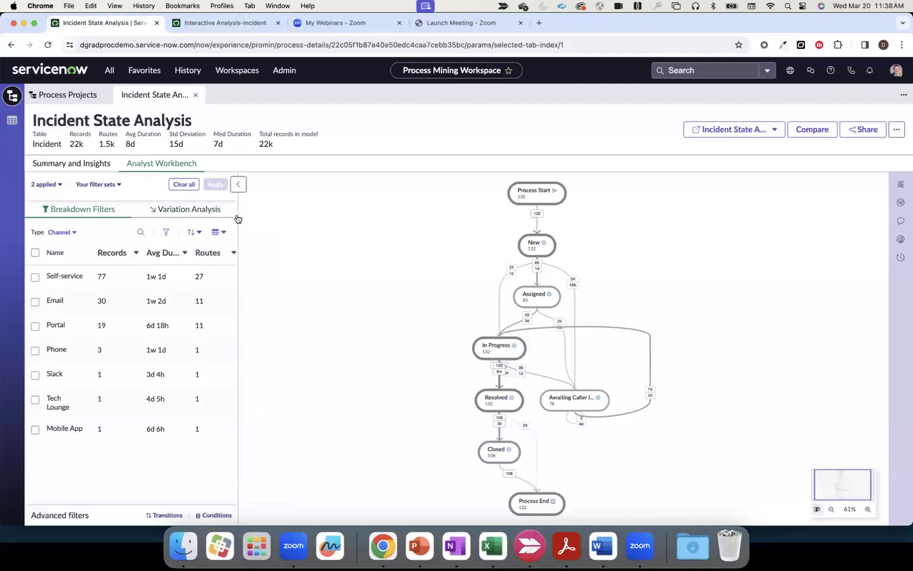
# Clear all applied filters and load the saved filter set "Process prior to process change"
pyautogui.click(180, 185)
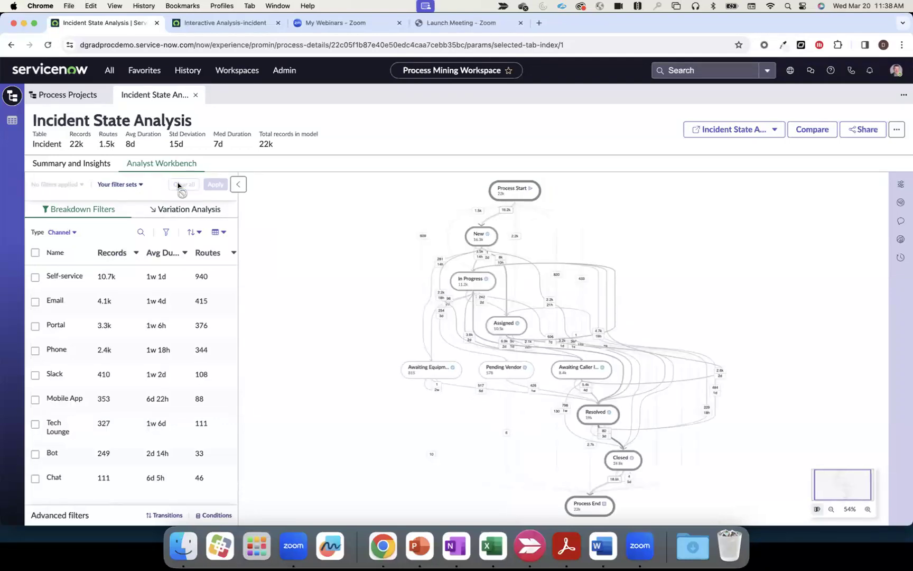
pyautogui.click(122, 184)
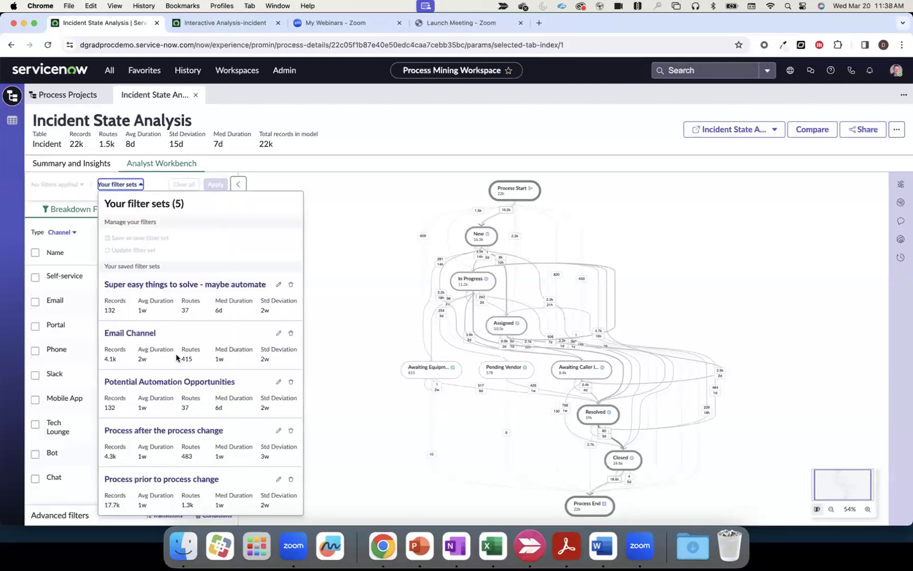
pyautogui.click(165, 484)
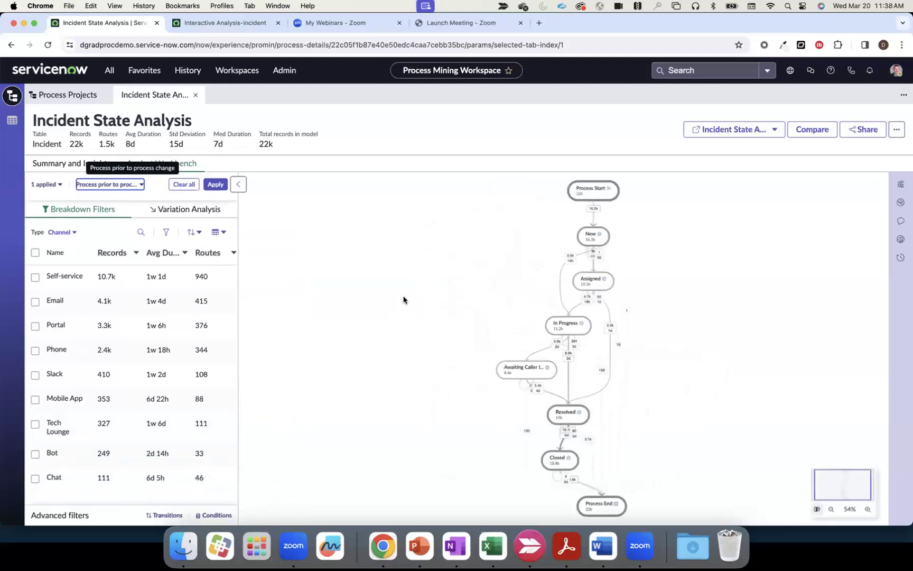
# Start a model comparison and replace Model B's filter with the saved filter set "Process after the process change"
pyautogui.click(824, 130)
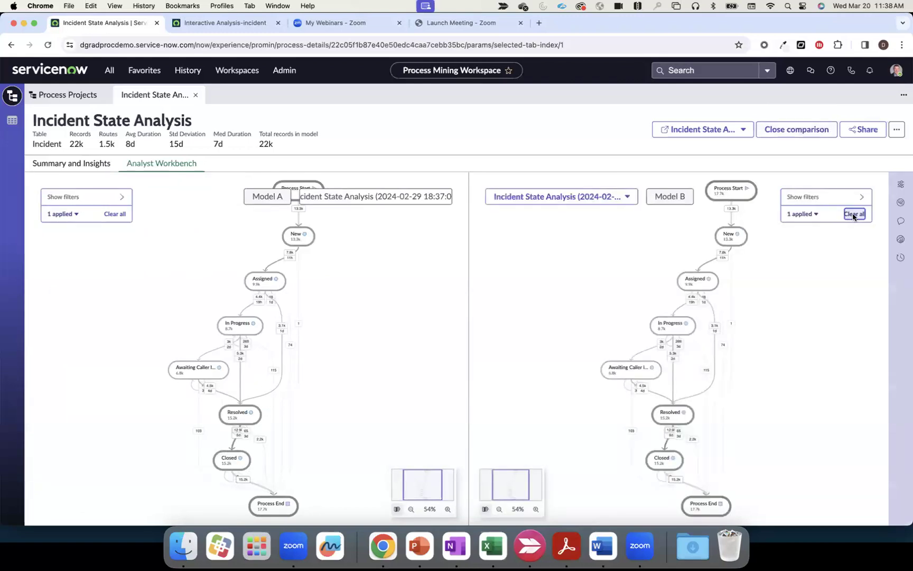
pyautogui.click(854, 214)
pyautogui.click(859, 197)
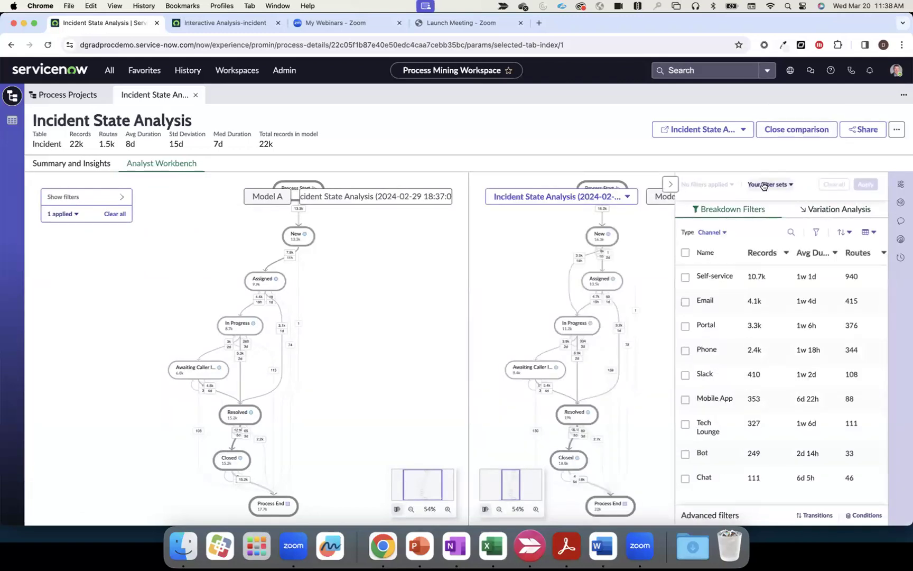
pyautogui.click(763, 185)
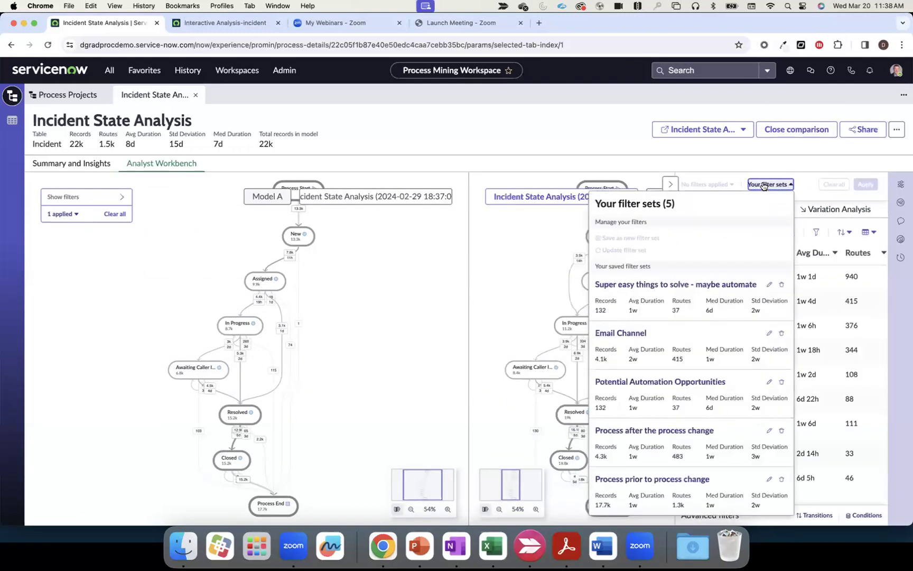
pyautogui.click(656, 431)
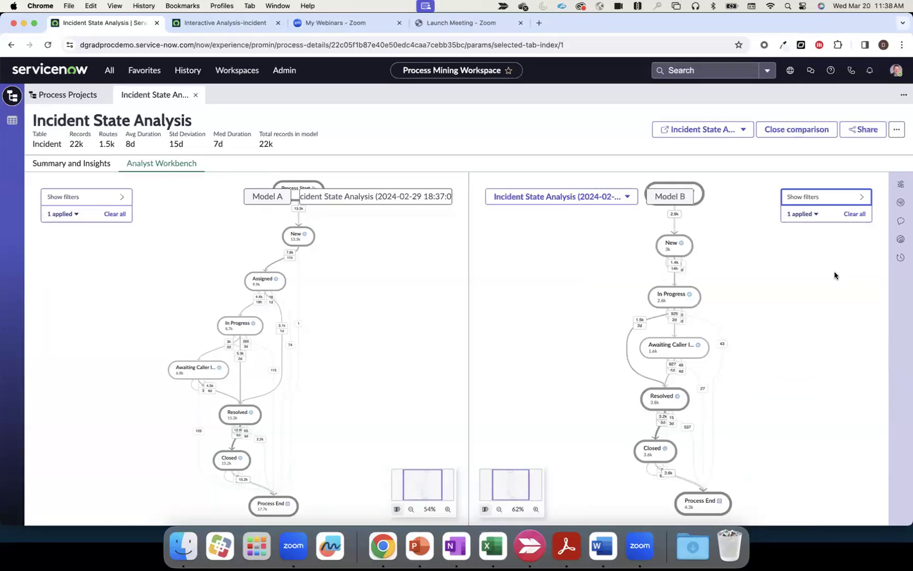
# Review the comparison statistics between Model A and Model B, and close the model comparison
pyautogui.click(901, 184)
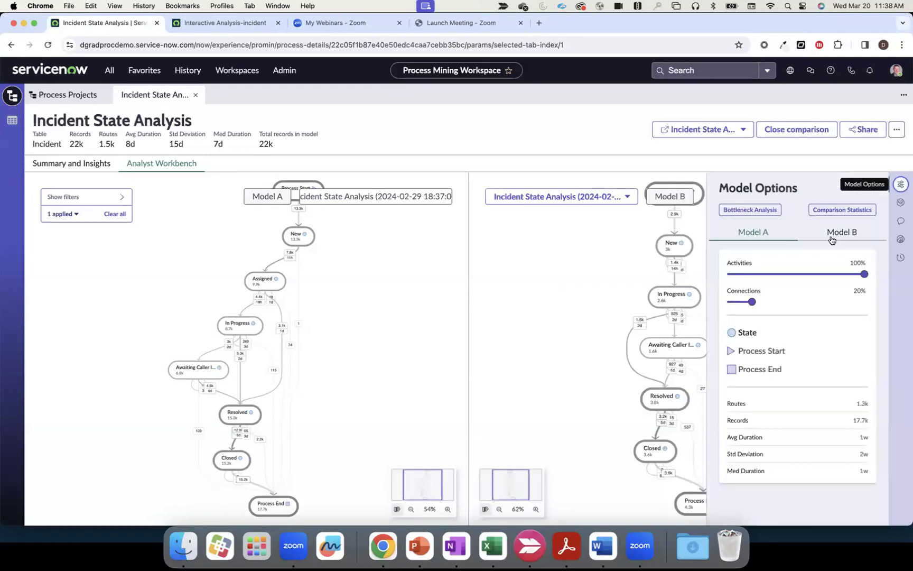
pyautogui.click(841, 212)
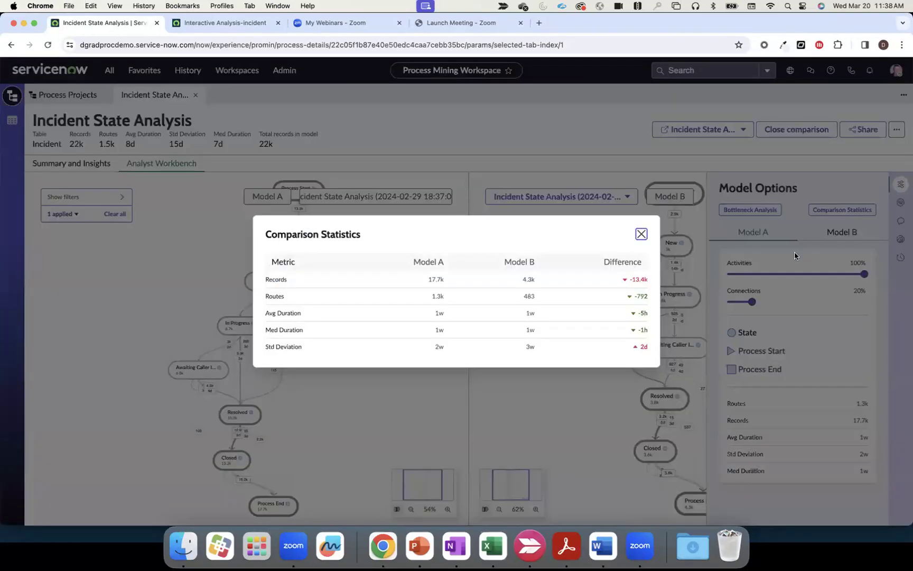
pyautogui.moveTo(642, 322)
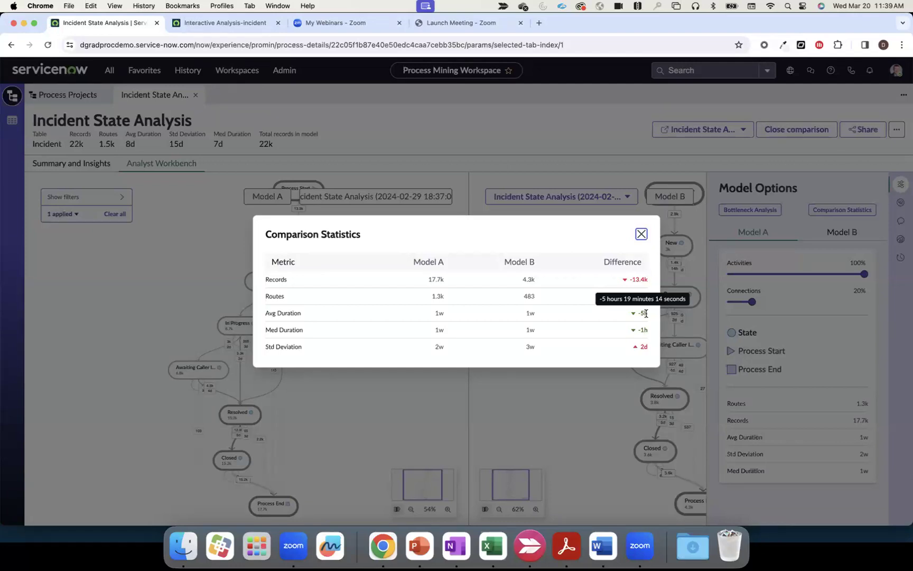
pyautogui.click(641, 233)
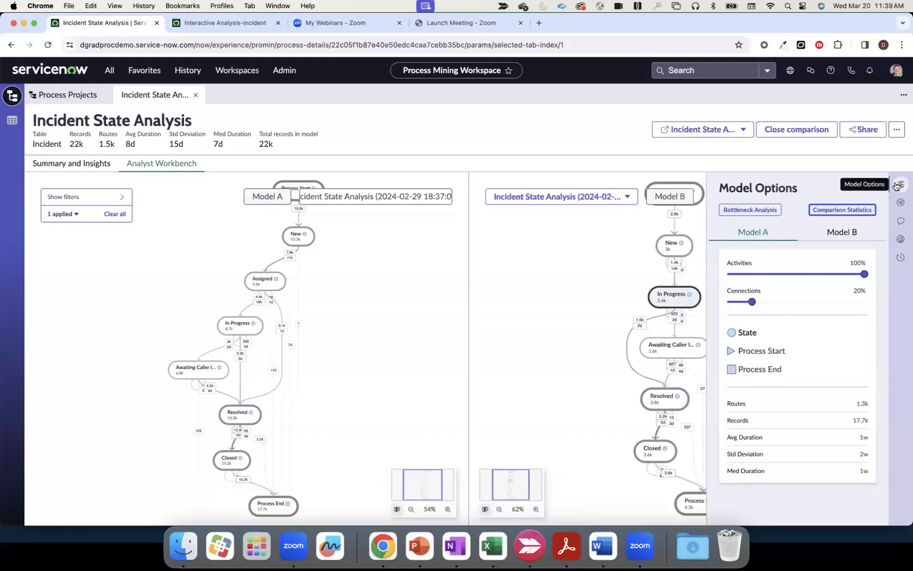
pyautogui.click(811, 129)
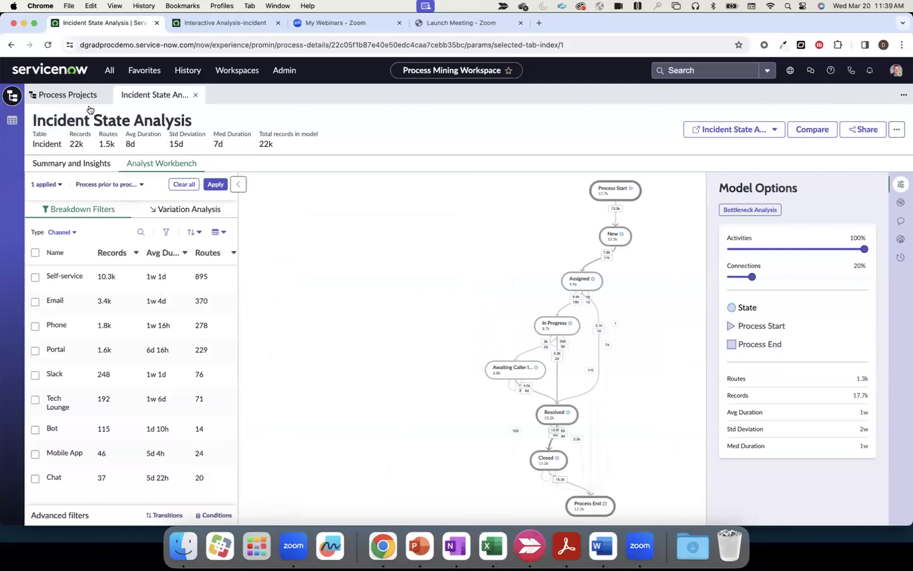
# Open the Incident Assignment Group Analysis project from the process projects and show its process map in the Analyst Workbench
pyautogui.click(73, 100)
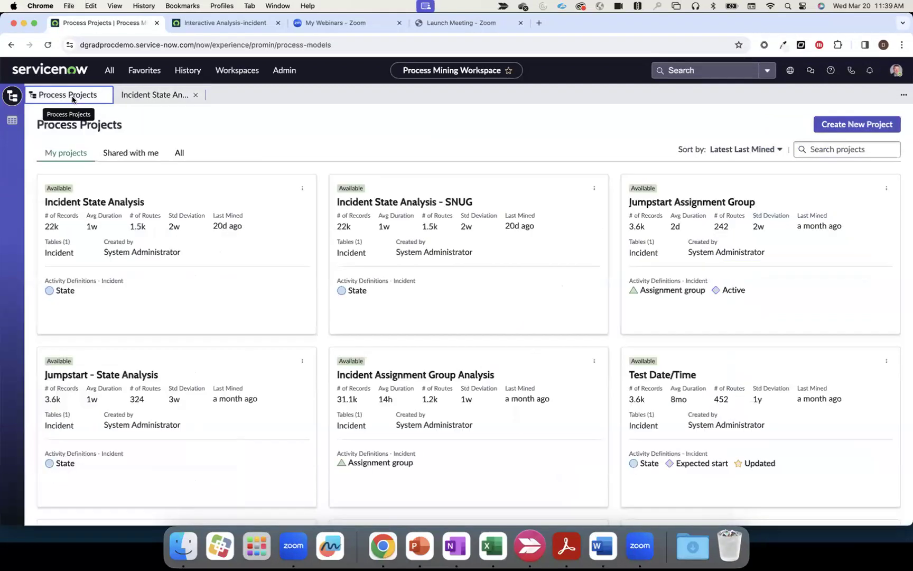
pyautogui.click(401, 381)
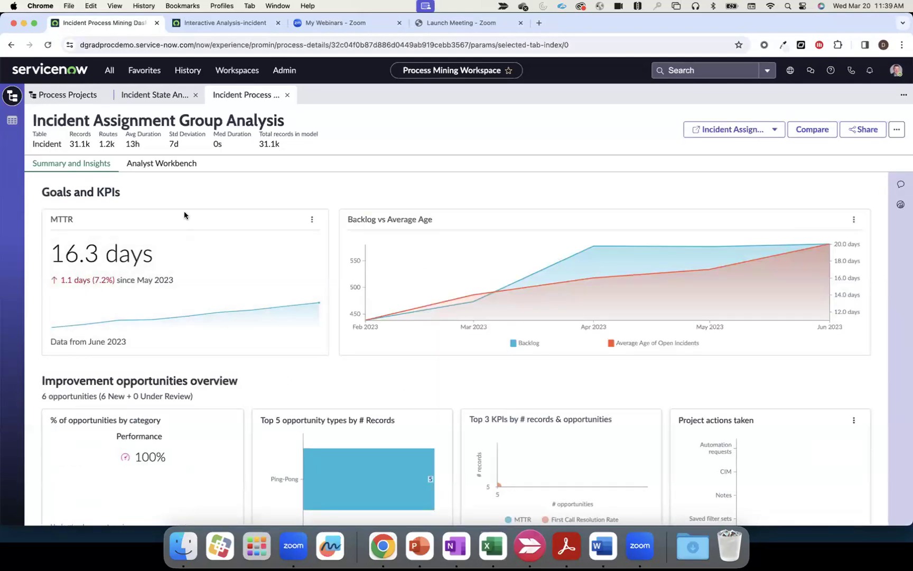
pyautogui.click(164, 169)
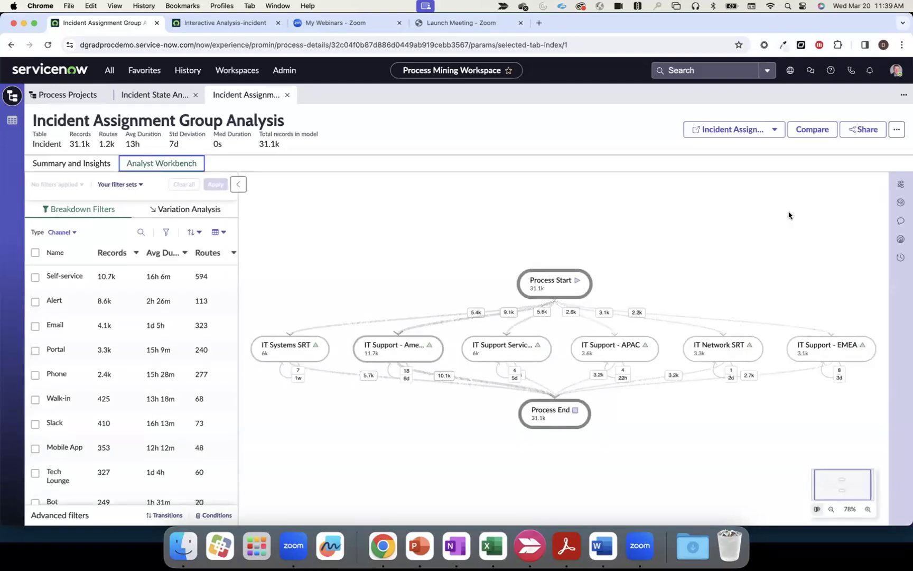
# Raise the Connections level of the assignment group process map to about 50% in the model options
pyautogui.click(902, 185)
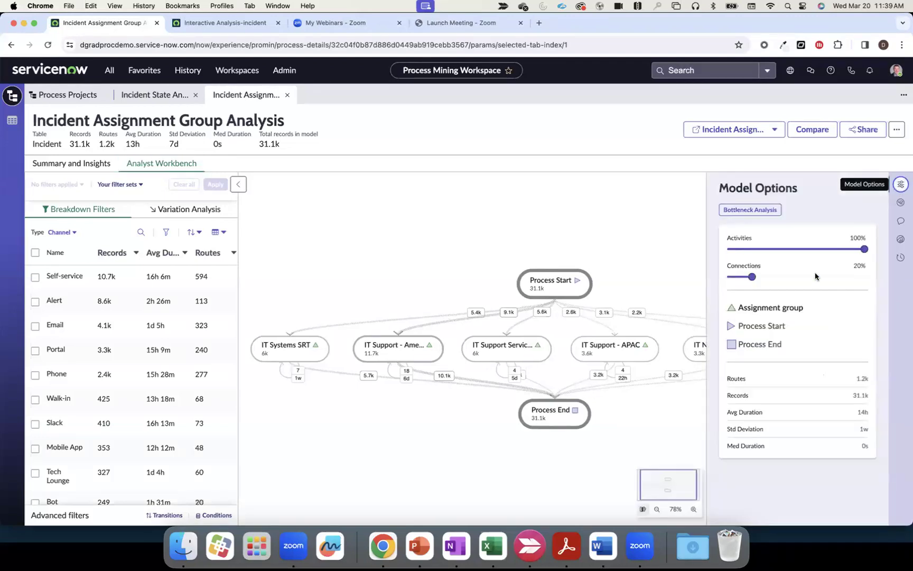
pyautogui.click(787, 278)
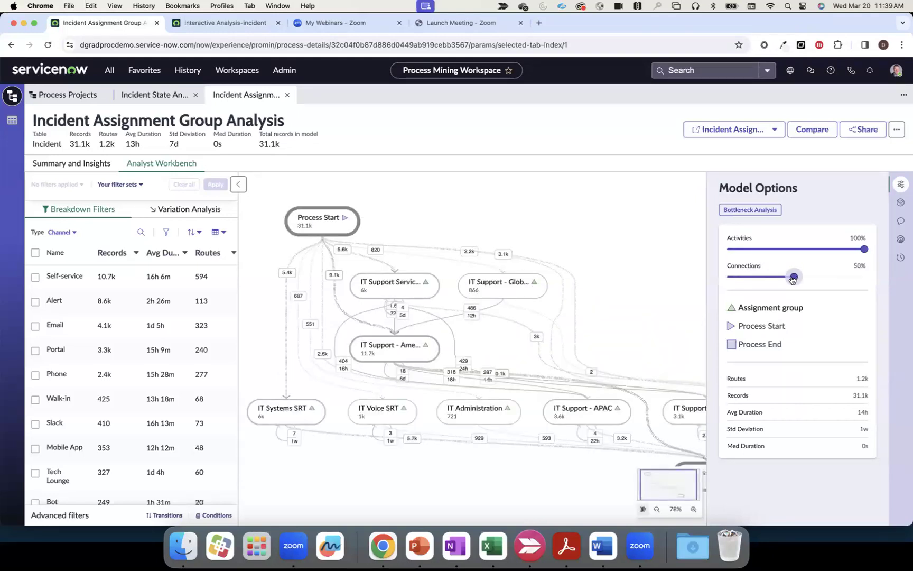
pyautogui.click(901, 184)
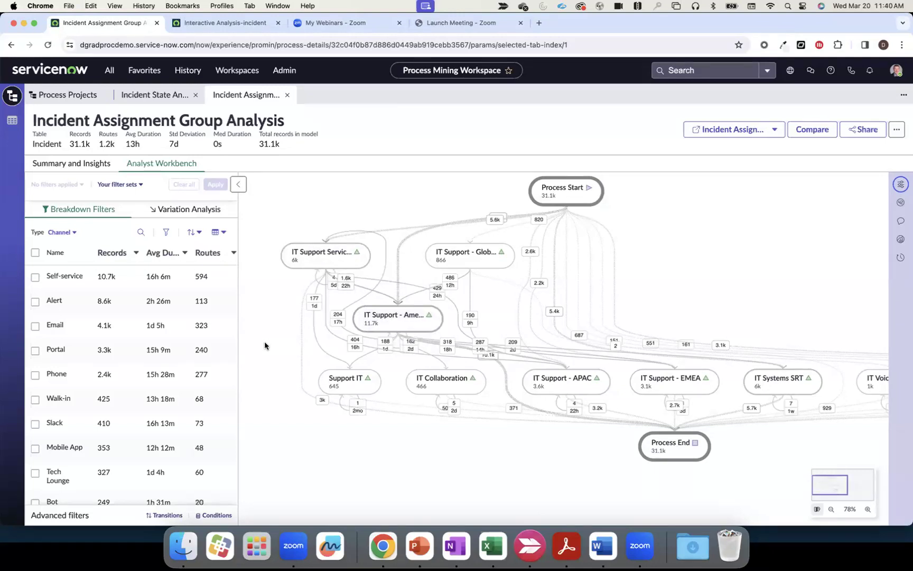
# In the variation analysis, check the route sorting options and set up a routes filter for Steps greater than 4
pyautogui.click(179, 213)
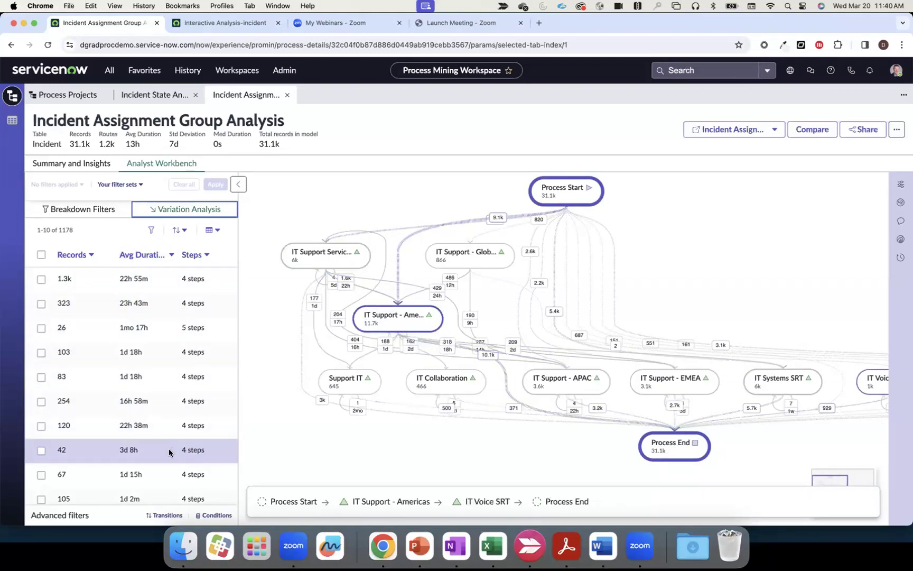
pyautogui.click(180, 230)
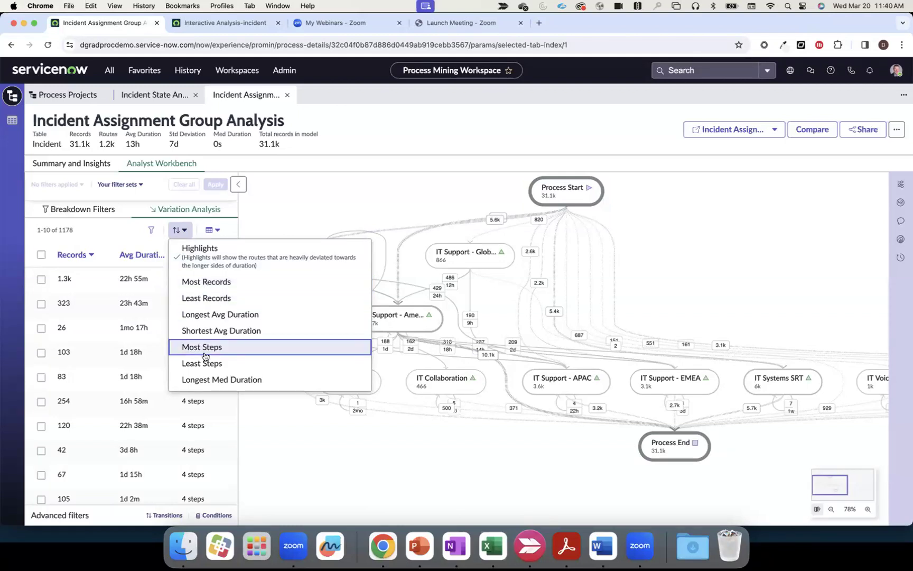
pyautogui.click(151, 230)
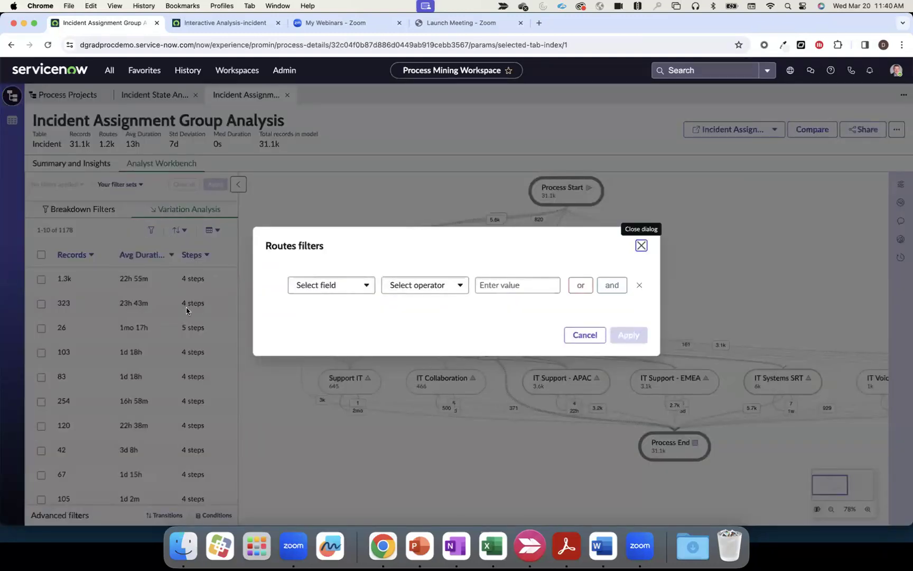
pyautogui.click(365, 288)
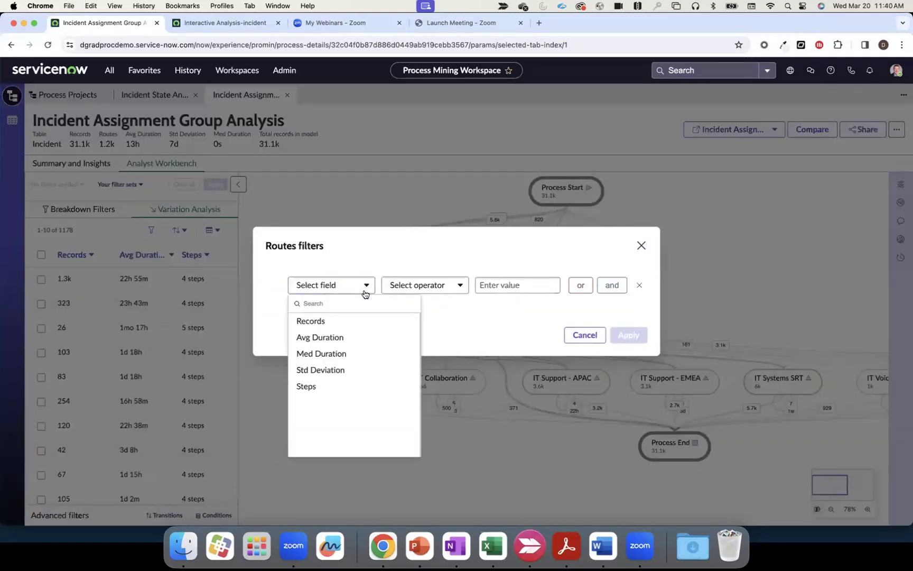
pyautogui.click(339, 391)
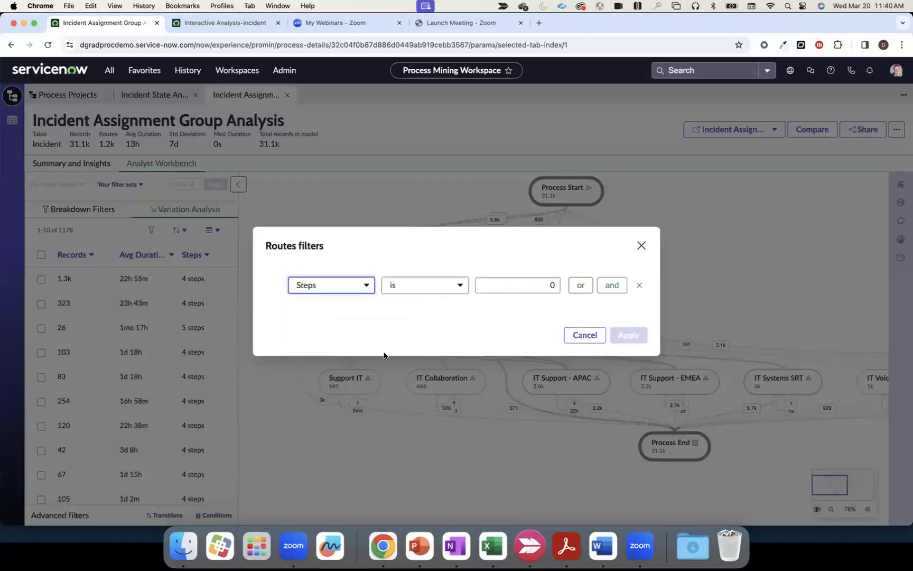
pyautogui.click(446, 285)
pyautogui.click(429, 402)
pyautogui.click(549, 280)
pyautogui.write('4')
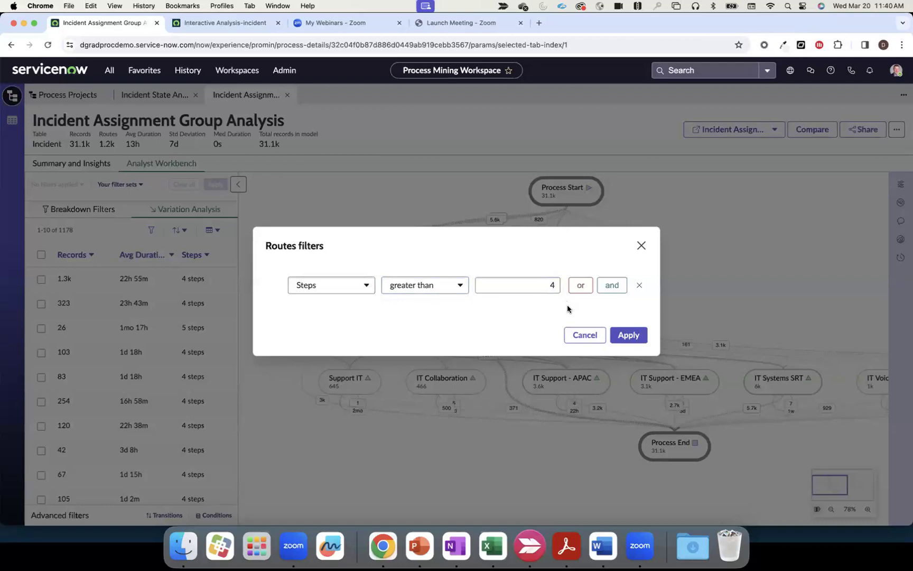
# Add an "and" condition for Records greater than 10 and apply the routes filters
pyautogui.click(608, 288)
pyautogui.click(348, 304)
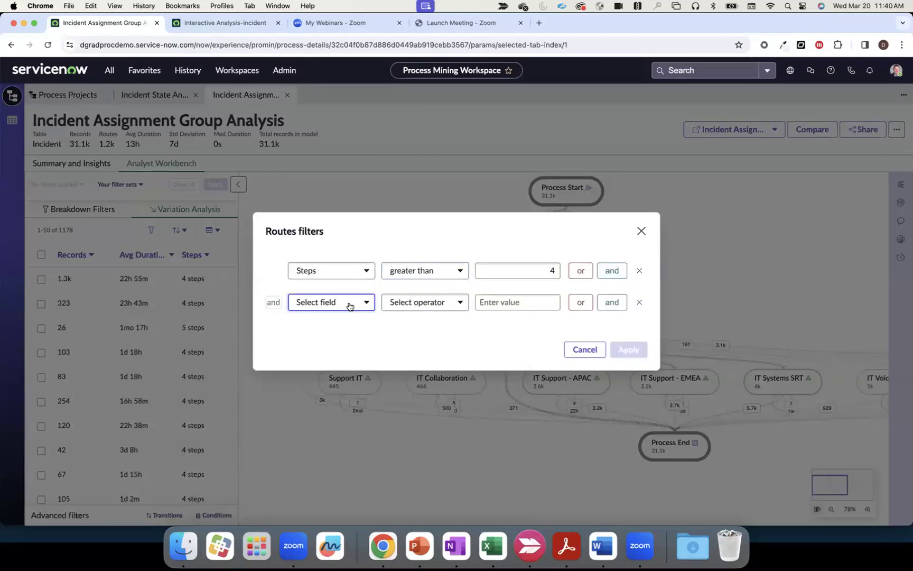
pyautogui.click(343, 338)
pyautogui.click(446, 304)
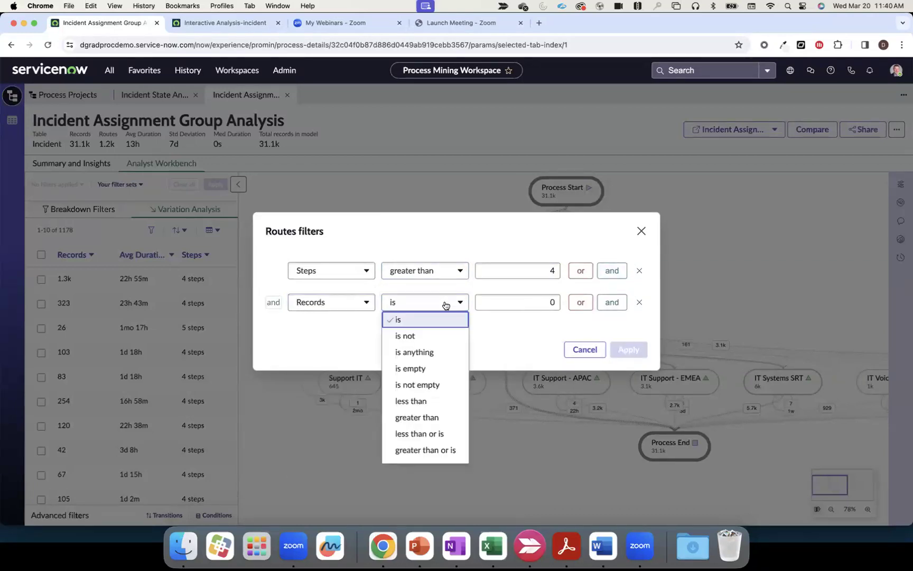
pyautogui.click(429, 417)
pyautogui.click(533, 302)
pyautogui.write('1')
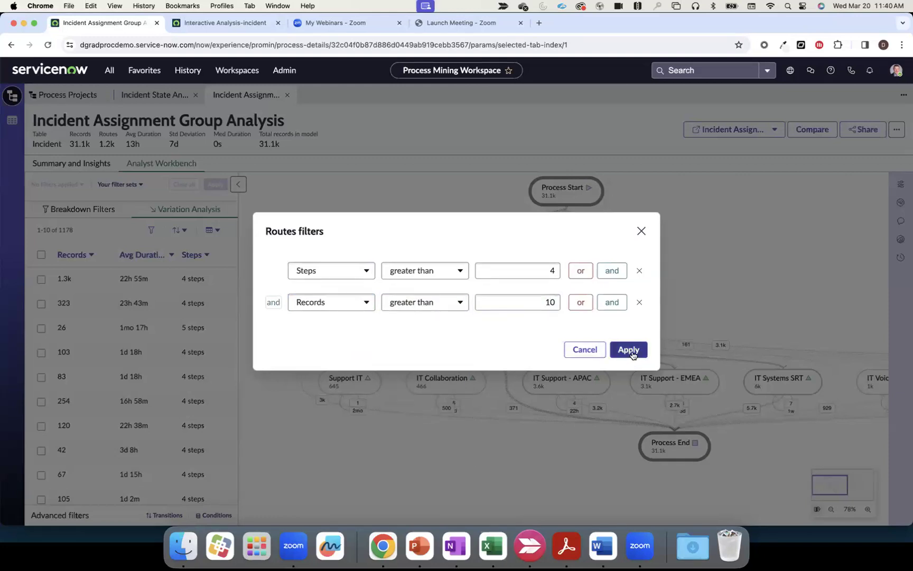
pyautogui.click(629, 350)
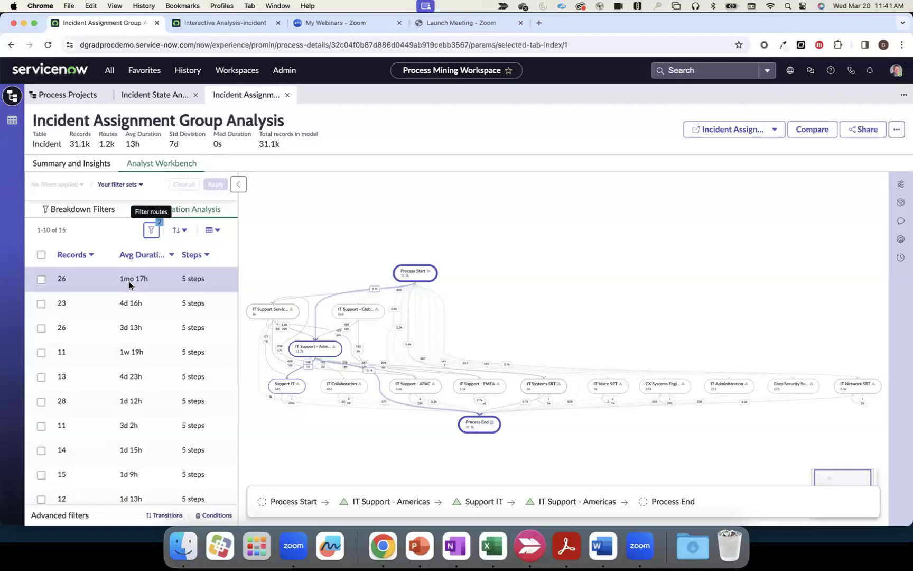
# Filter the process map to the 26-record route averaging 1mo 17h and inspect the transitions between IT Support - Americas and Support IT
pyautogui.click(44, 279)
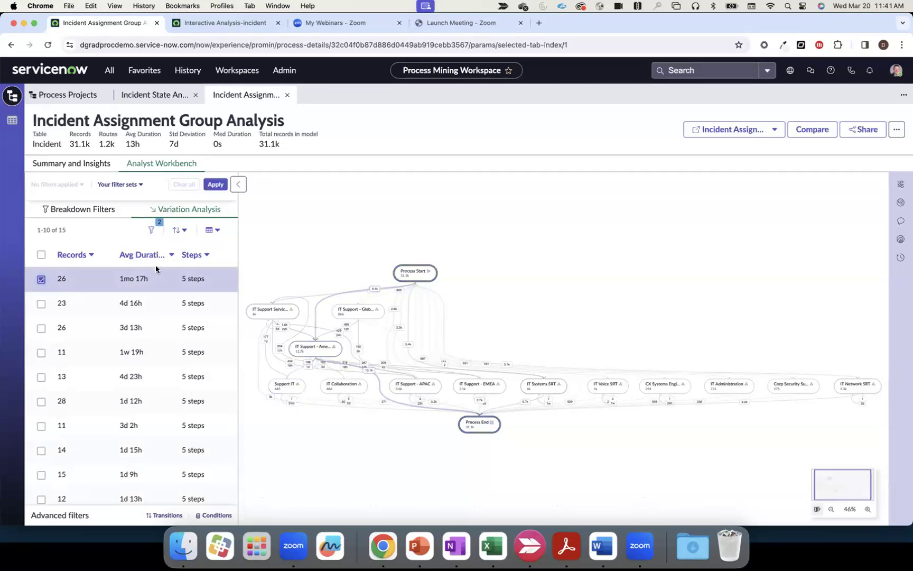
pyautogui.click(216, 185)
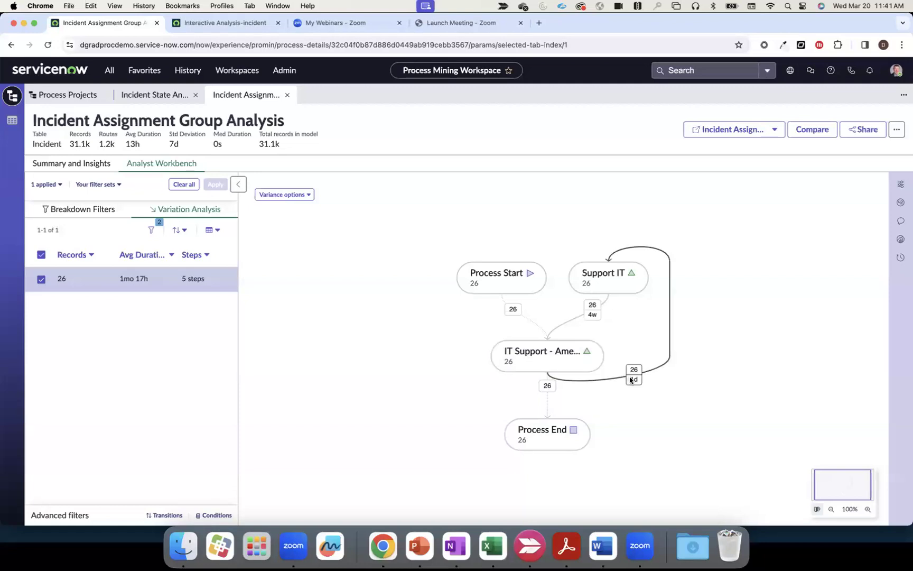
pyautogui.moveTo(631, 380)
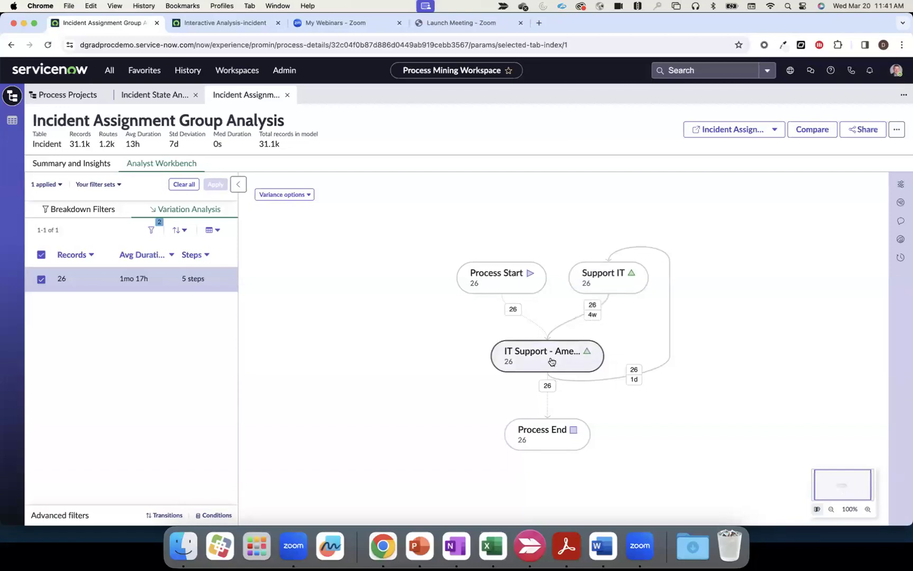
pyautogui.moveTo(592, 311)
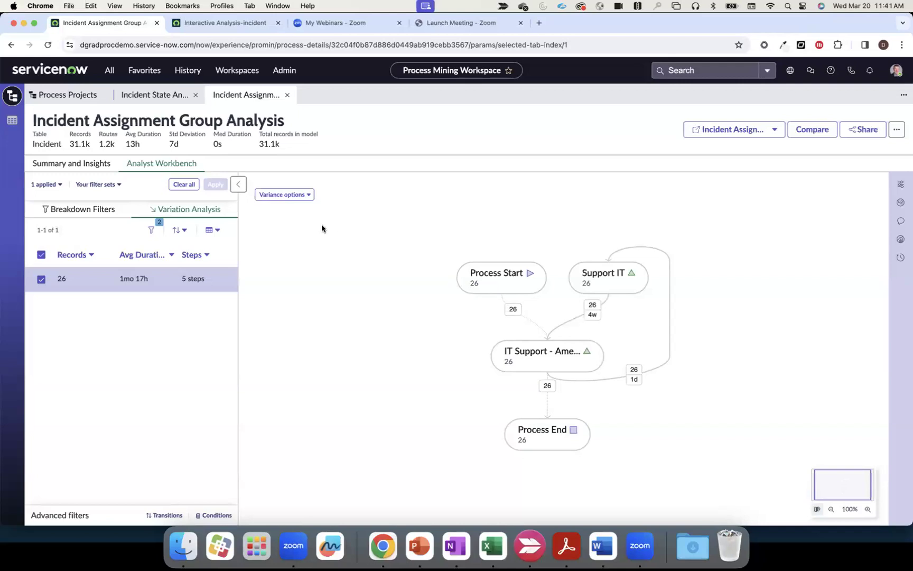
# Check the variance options for the filtered route and review the details of the IT Support - Americas activity
pyautogui.click(307, 200)
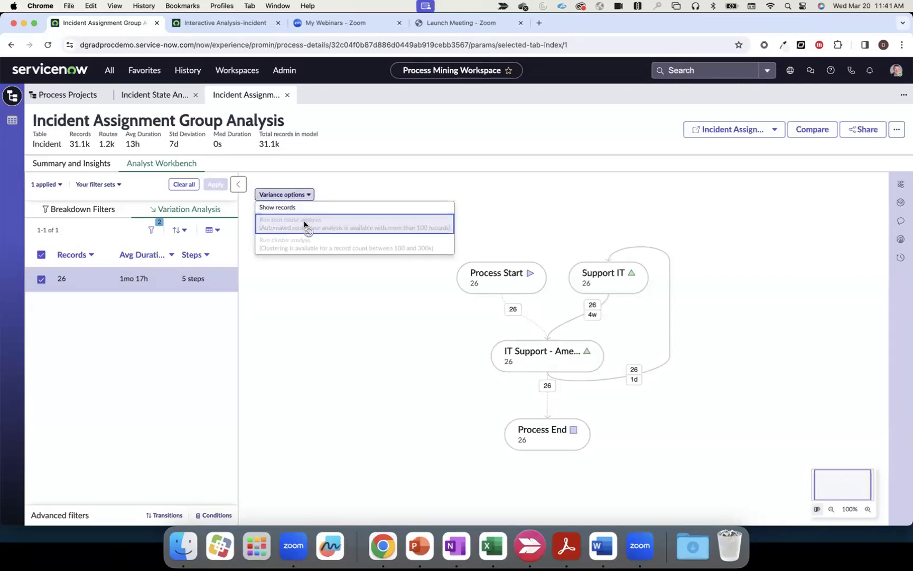
pyautogui.click(307, 310)
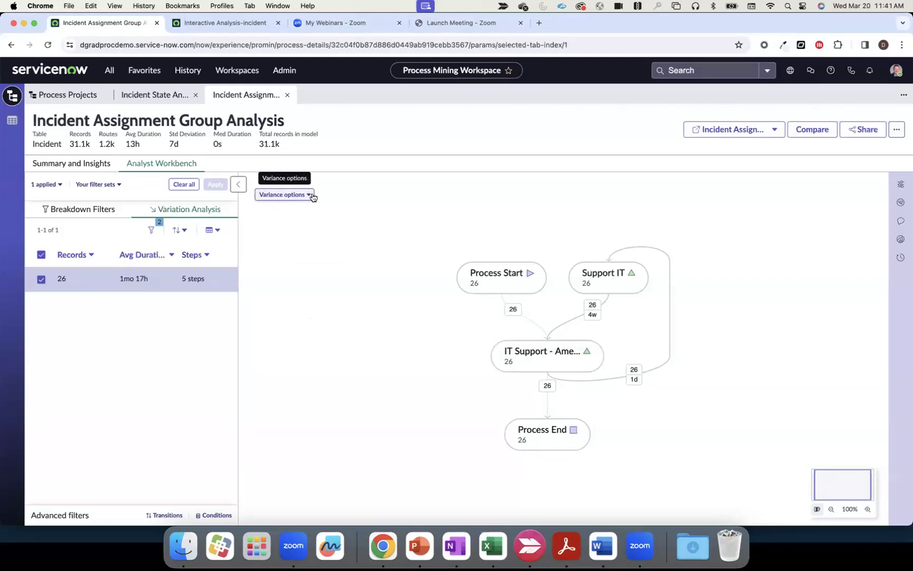
pyautogui.click(558, 353)
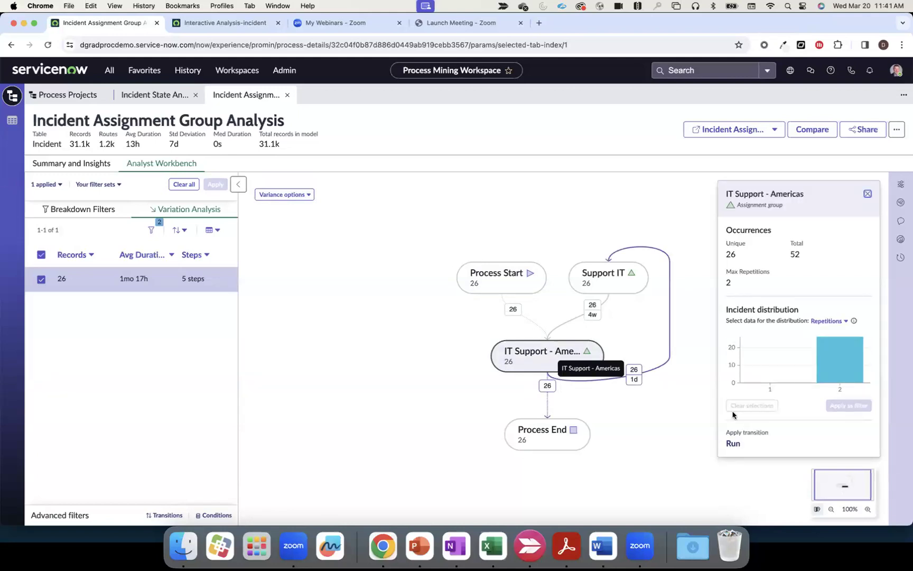
pyautogui.click(586, 221)
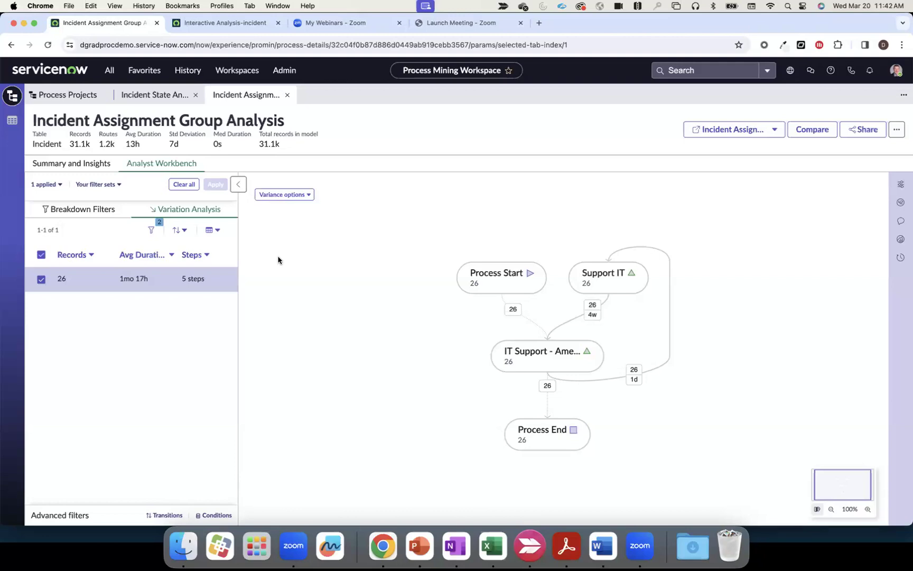
# Switch to the PowerPoint slide show and advance to the "Which Workflow do you want to Optimize?" slide
pyautogui.press('super+Tab')
pyautogui.press('Right')
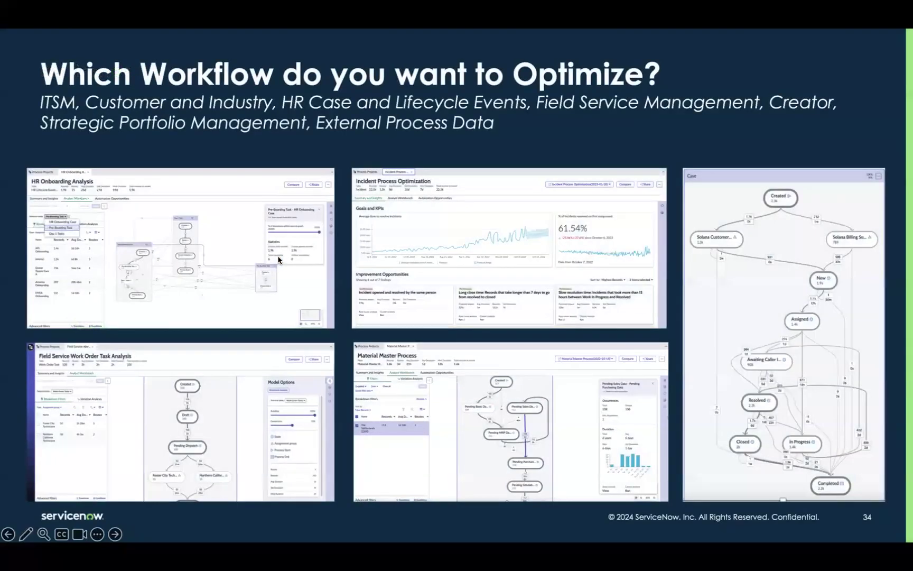